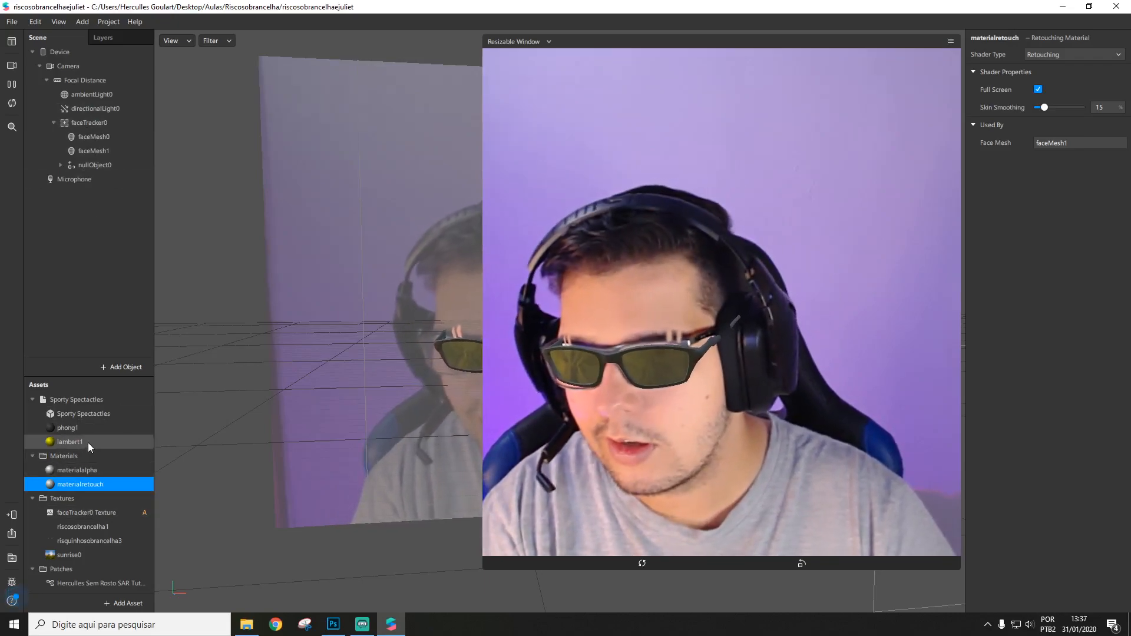
- Delete faceTracker0 with everything under it, plus the materialalpha and materialretouch materials
{"action": "left_click", "coordinate": [90, 123]}
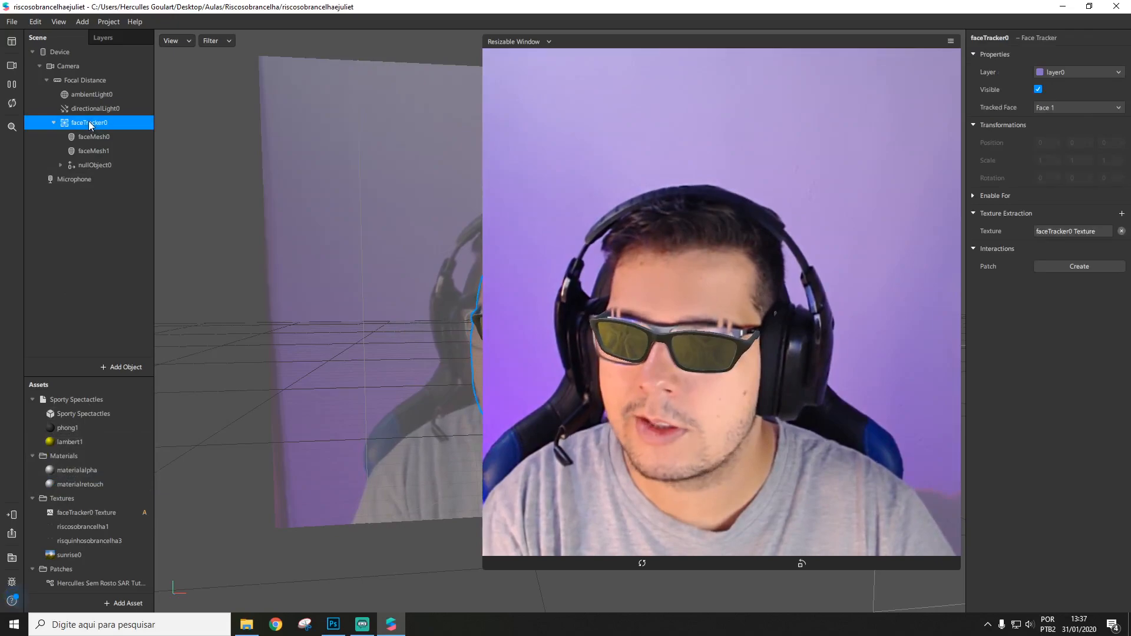
{"action": "key", "text": "Delete"}
{"action": "left_click", "coordinate": [69, 468]}
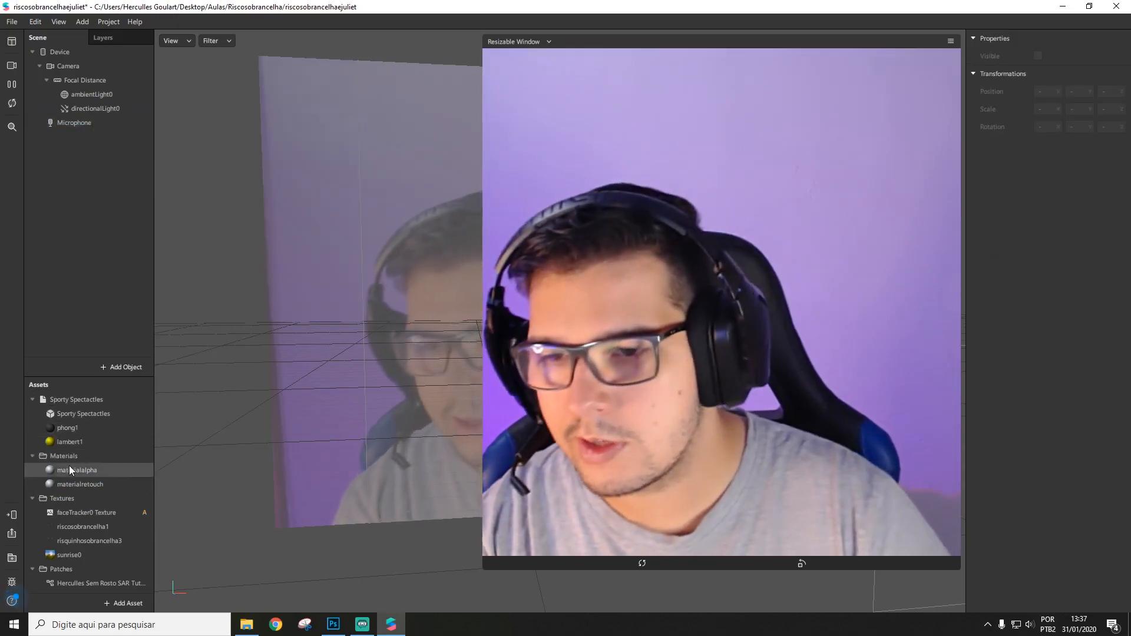
{"action": "key", "text": "Delete"}
{"action": "left_click", "coordinate": [76, 473]}
{"action": "key", "text": "Delete"}
- Collapse the Sporty Spectacles assets and delete the face tracker texture and both eyebrow textures, keeping sunrise0
{"action": "left_click", "coordinate": [69, 401]}
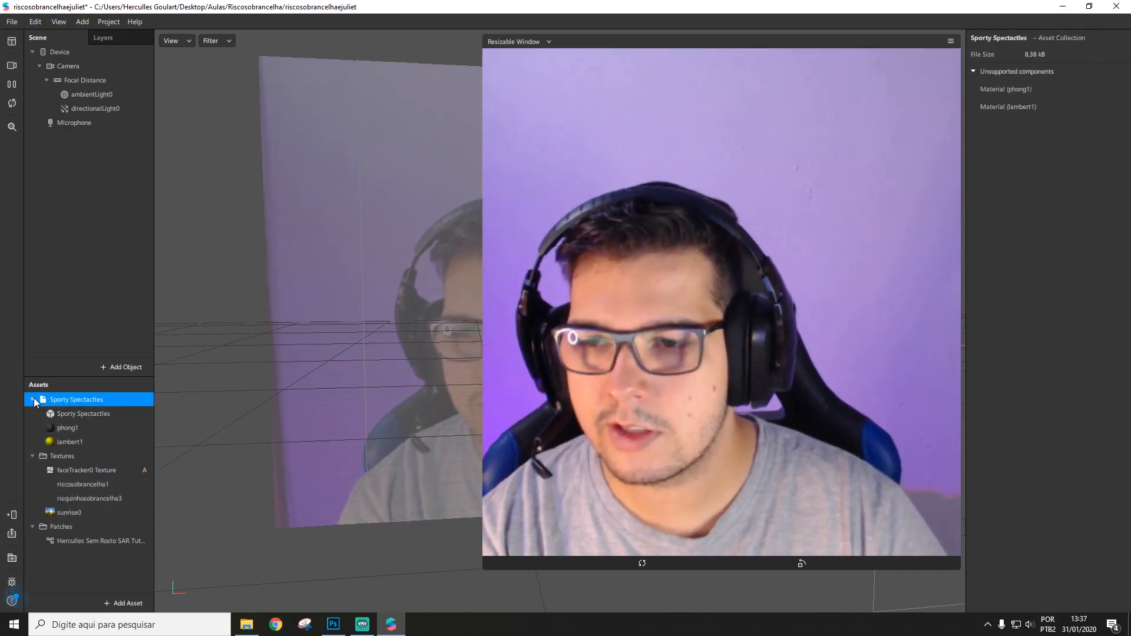
{"action": "double_click", "coordinate": [69, 401]}
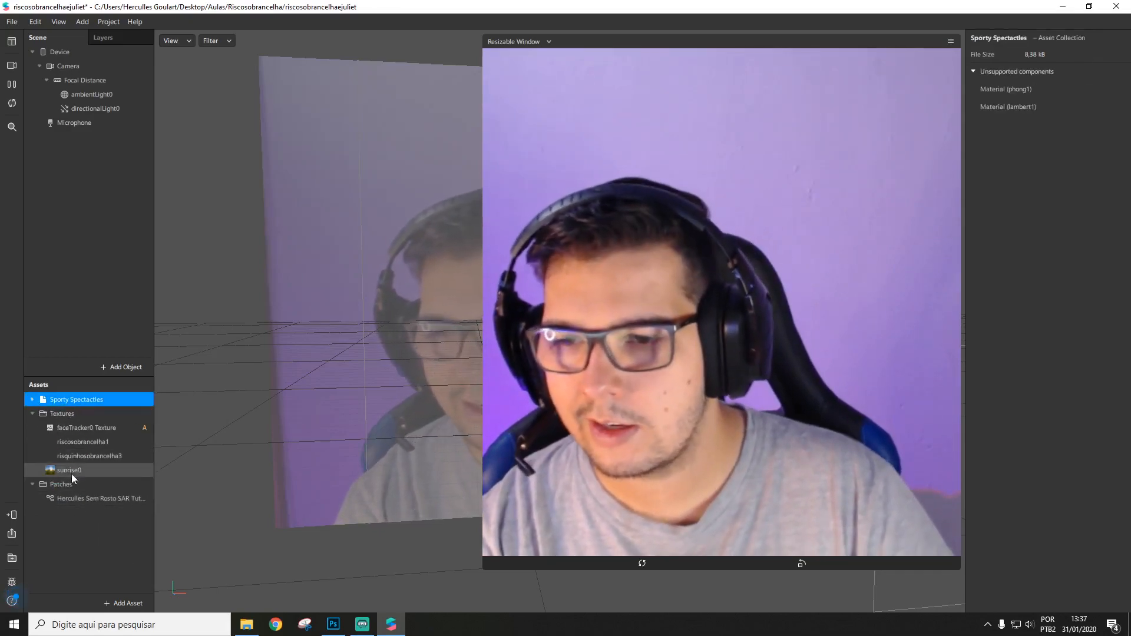
{"action": "left_click", "coordinate": [93, 444]}
{"action": "key", "text": "Delete"}
{"action": "key", "text": "Return"}
{"action": "left_click", "coordinate": [94, 443]}
{"action": "key", "text": "Delete"}
{"action": "key", "text": "Return"}
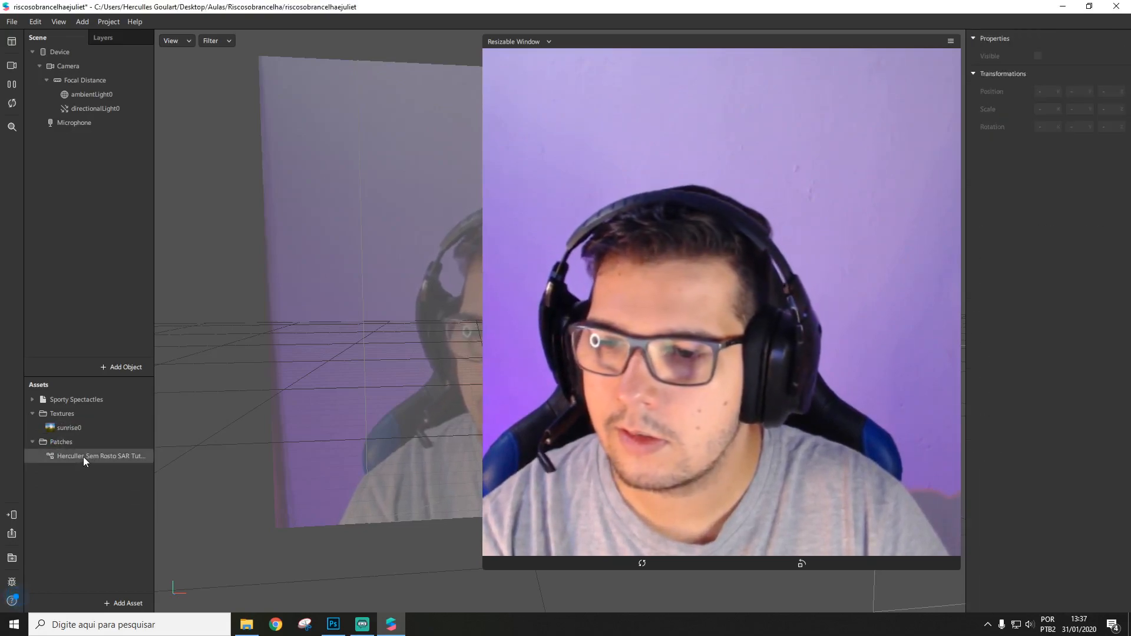
- Delete the "Sem Rosto SAR" patch from the assets and collapse the Textures folder
{"action": "left_click", "coordinate": [83, 458]}
{"action": "key", "text": "Delete"}
{"action": "key", "text": "Return"}
{"action": "left_click", "coordinate": [32, 414]}
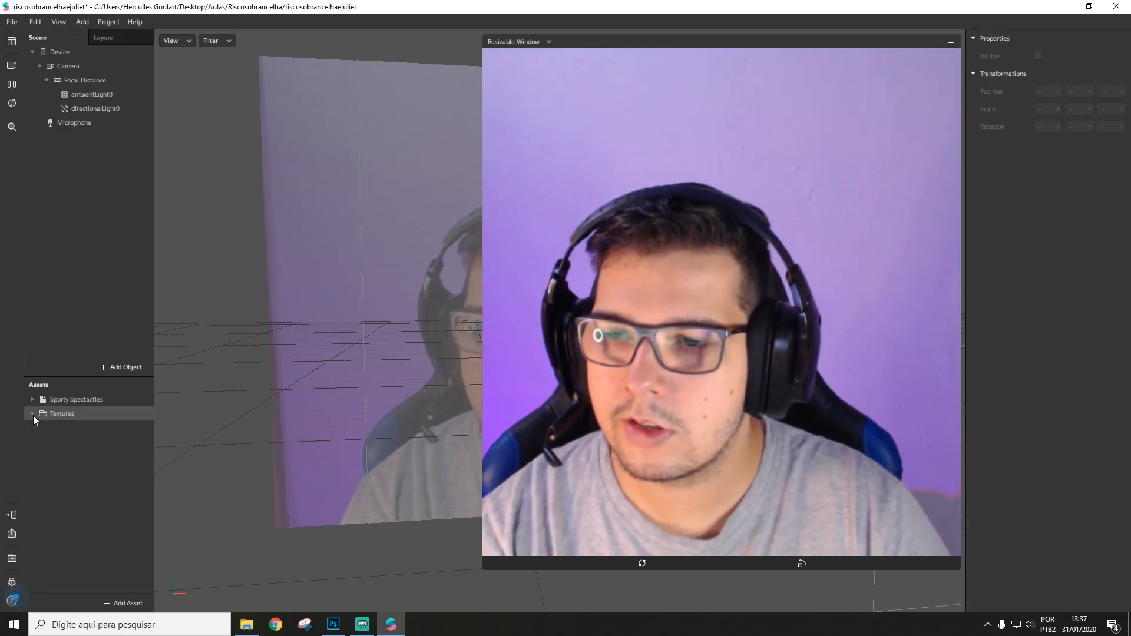
{"action": "left_click", "coordinate": [38, 399]}
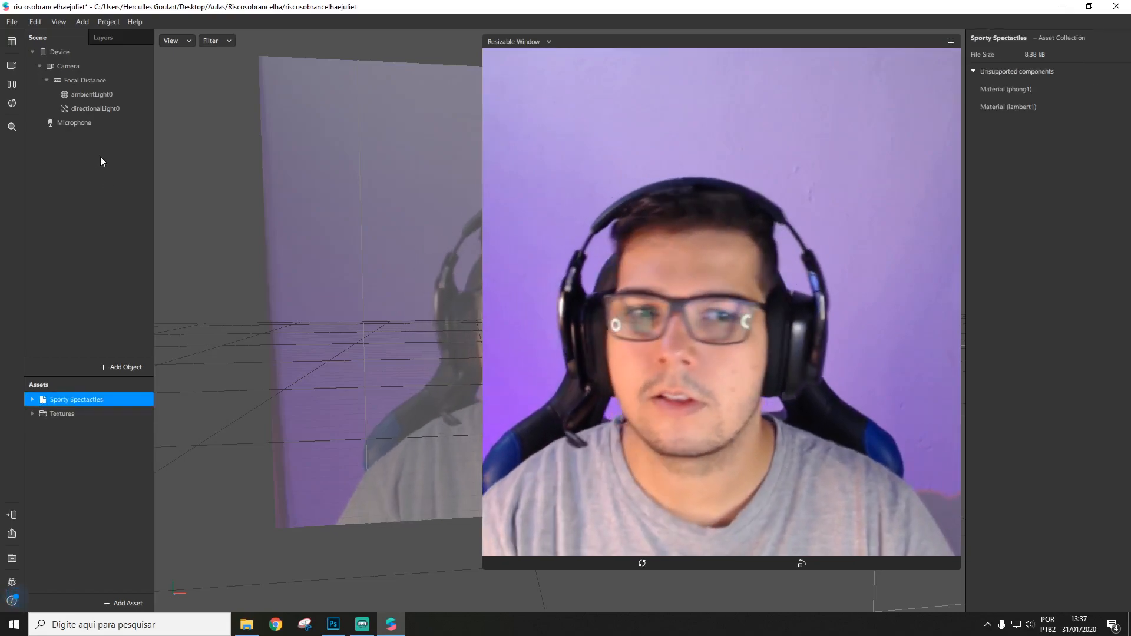
- Add a face mesh to the scene and assign a newly created material to it
{"action": "right_click", "coordinate": [86, 188]}
{"action": "mouse_move", "coordinate": [116, 198]}
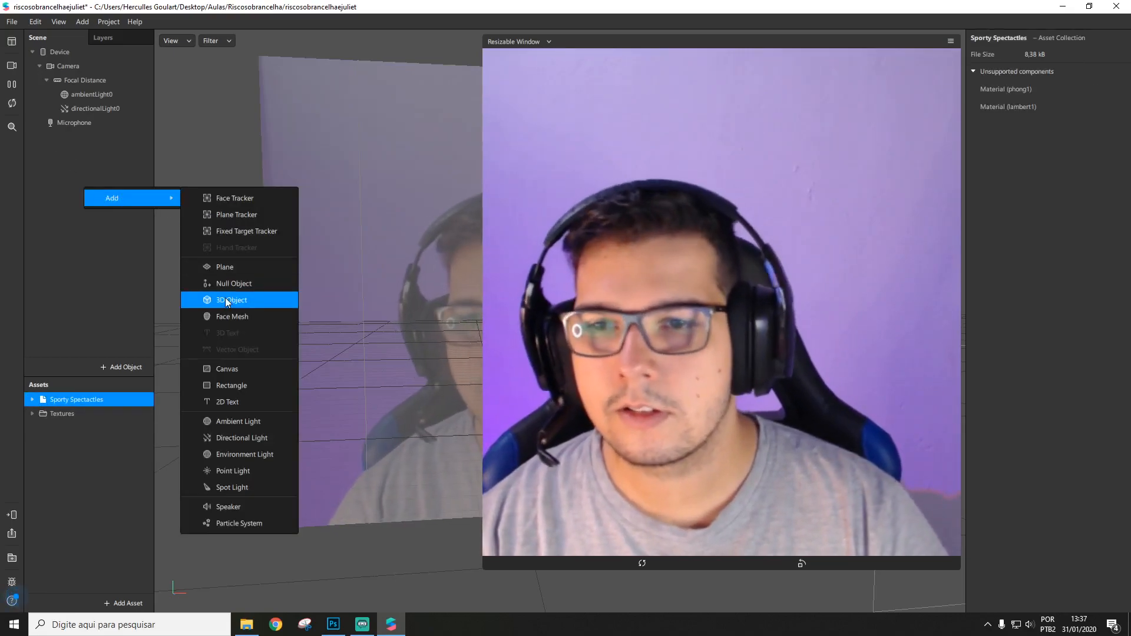
{"action": "left_click", "coordinate": [232, 320]}
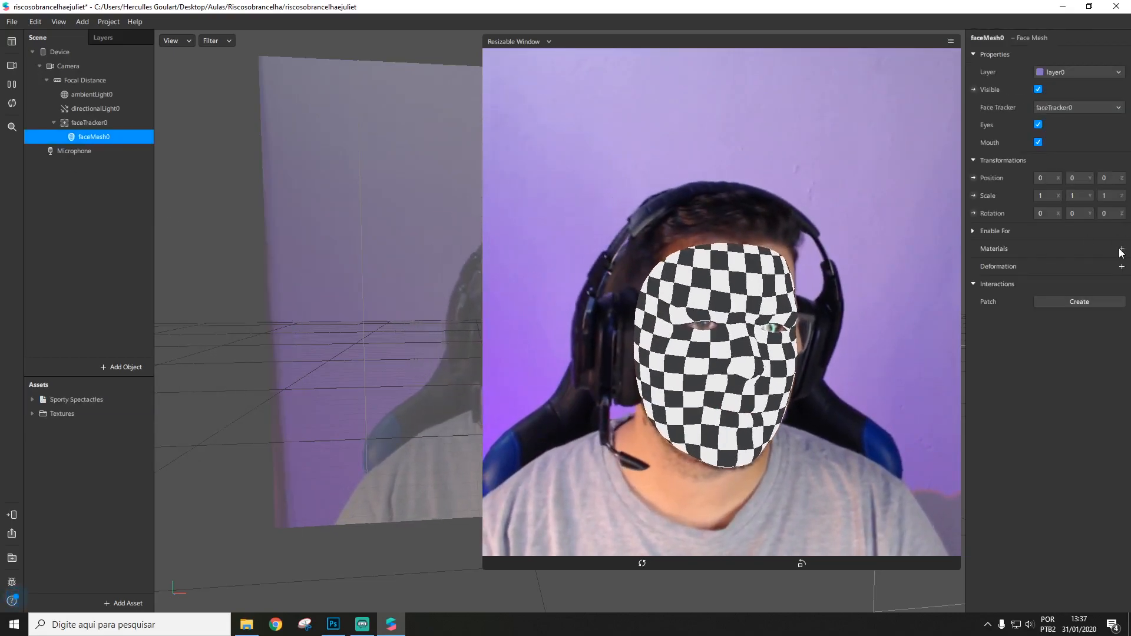
{"action": "left_click", "coordinate": [1122, 248]}
{"action": "left_click", "coordinate": [1073, 304]}
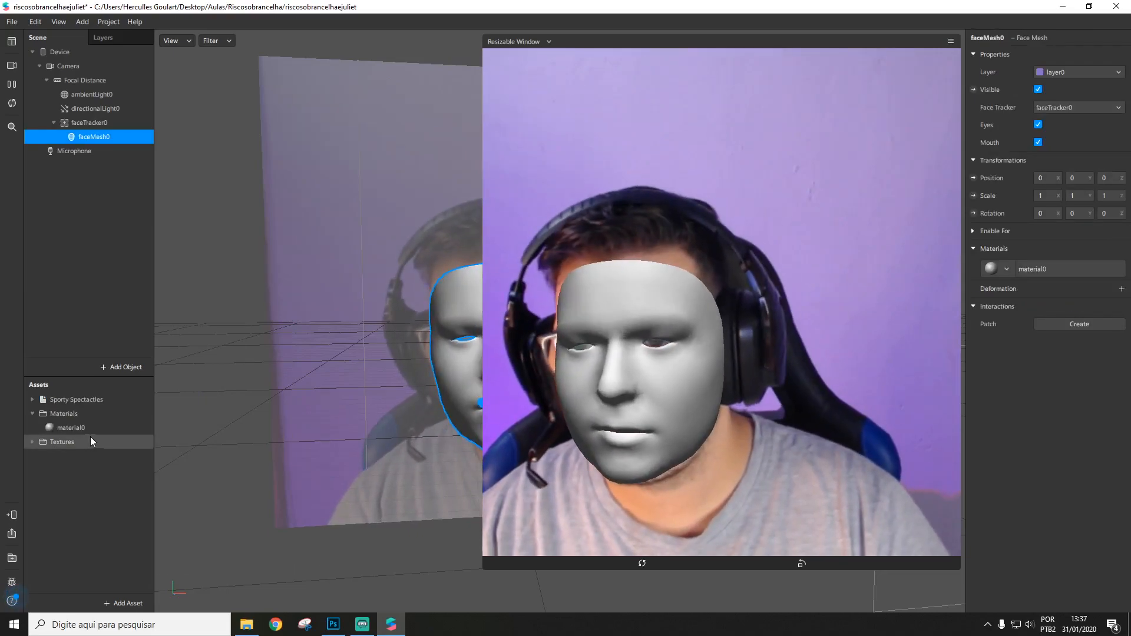
- Rename the new material as materialretouch and give it the Retouching shader with skin smoothing at 15
{"action": "left_click", "coordinate": [100, 427]}
{"action": "key", "text": "BackSpace"}
{"action": "type", "text": "retouch"}
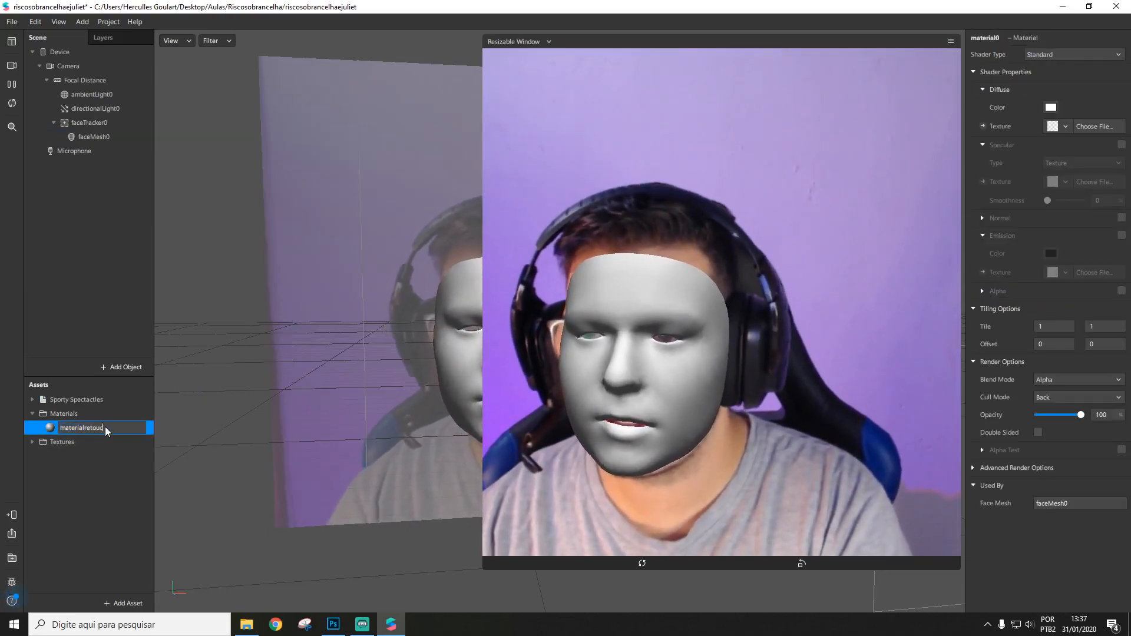
{"action": "key", "text": "Return"}
{"action": "left_click", "coordinate": [1052, 56]}
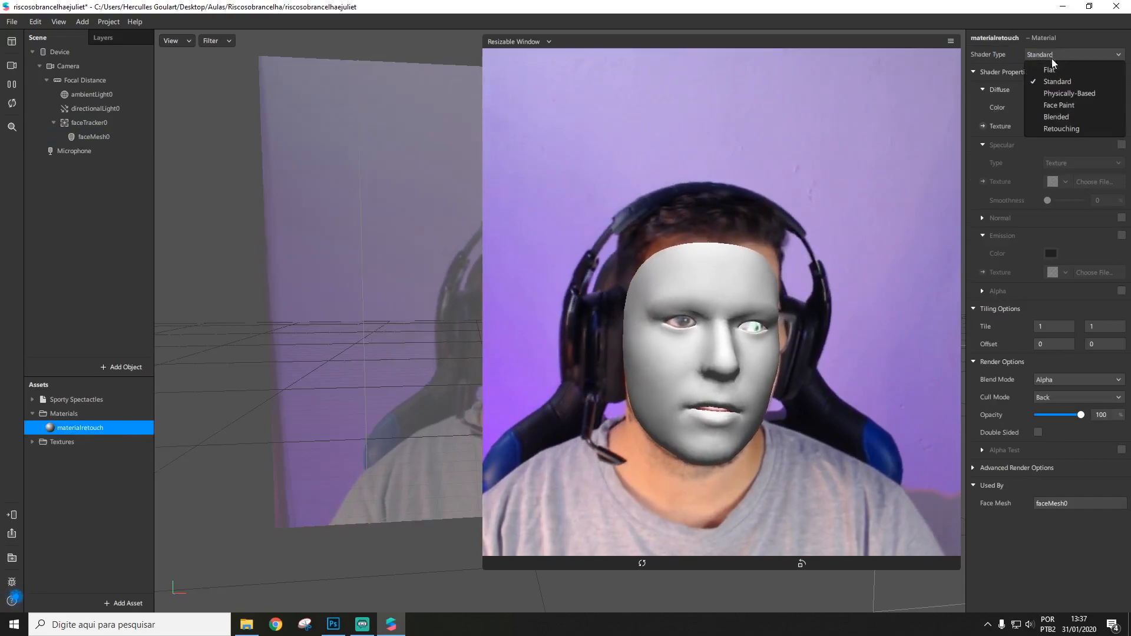
{"action": "left_click", "coordinate": [1059, 129]}
{"action": "type", "text": "15"}
{"action": "key", "text": "Return"}
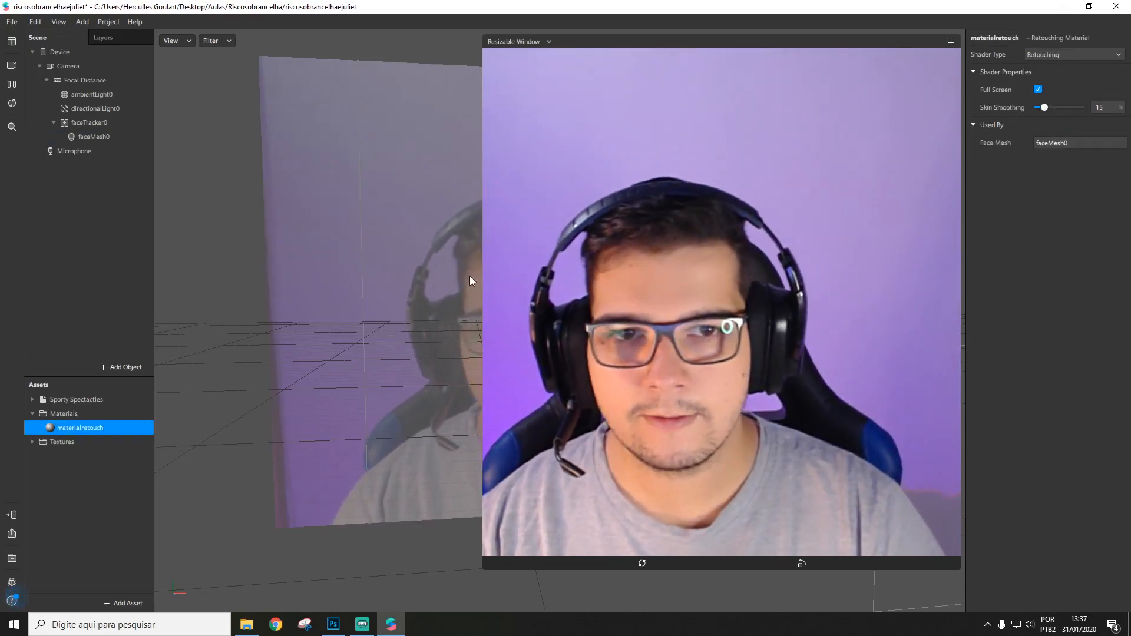
- Turn off the face mesh's eyes and mouth and rename the mesh as faceMeshretouch
{"action": "left_click", "coordinate": [95, 136]}
{"action": "left_click", "coordinate": [115, 137]}
{"action": "type", "text": "faceMeshretouch"}
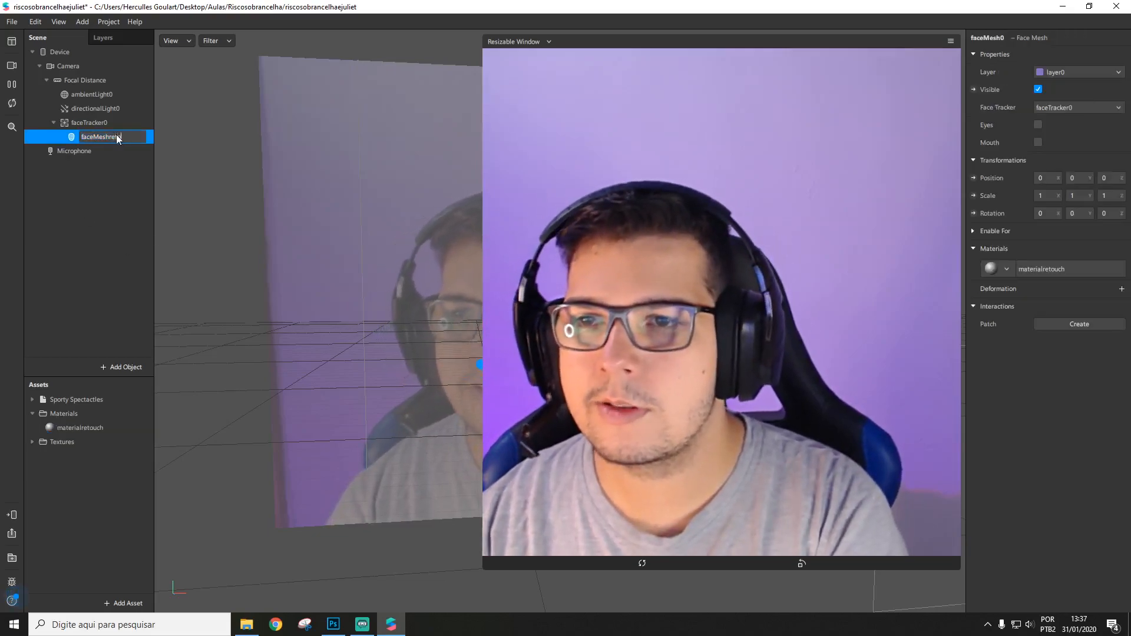
{"action": "key", "text": "Return"}
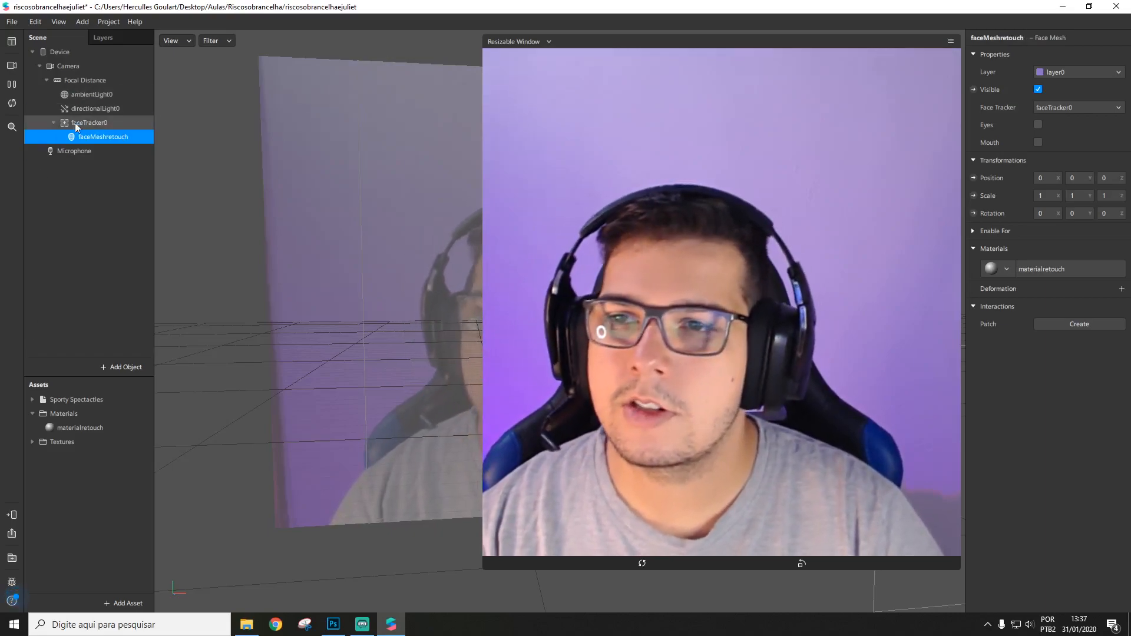
- Add a second face mesh under faceTracker0 and turn off its eyes and mouth
{"action": "left_click", "coordinate": [83, 123]}
{"action": "right_click", "coordinate": [114, 125]}
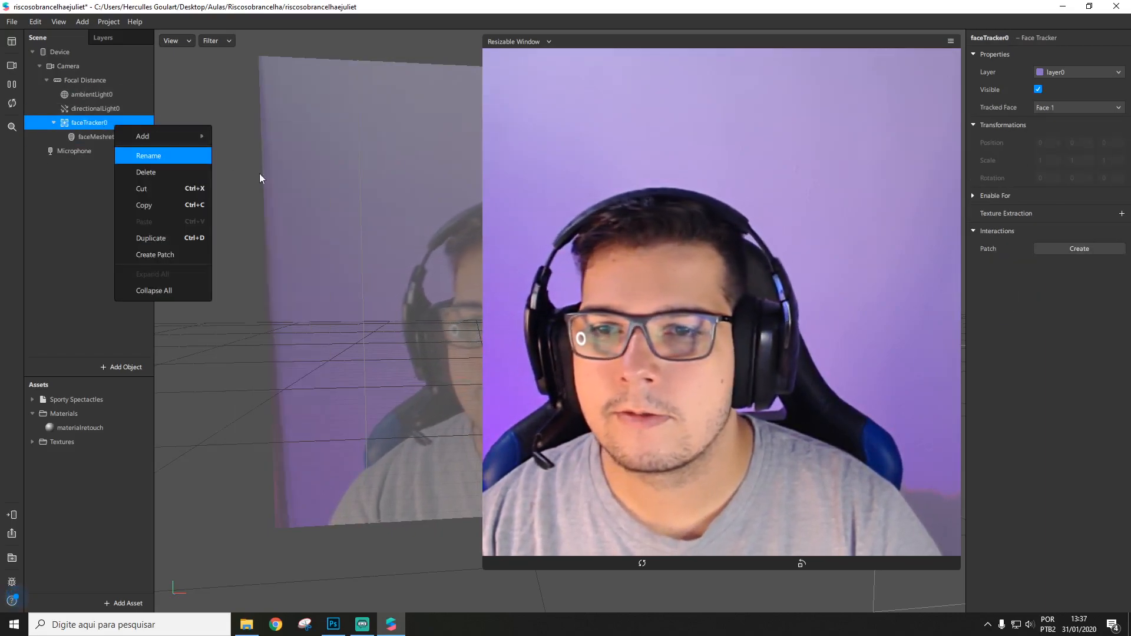
{"action": "mouse_move", "coordinate": [175, 137]}
{"action": "left_click", "coordinate": [282, 255]}
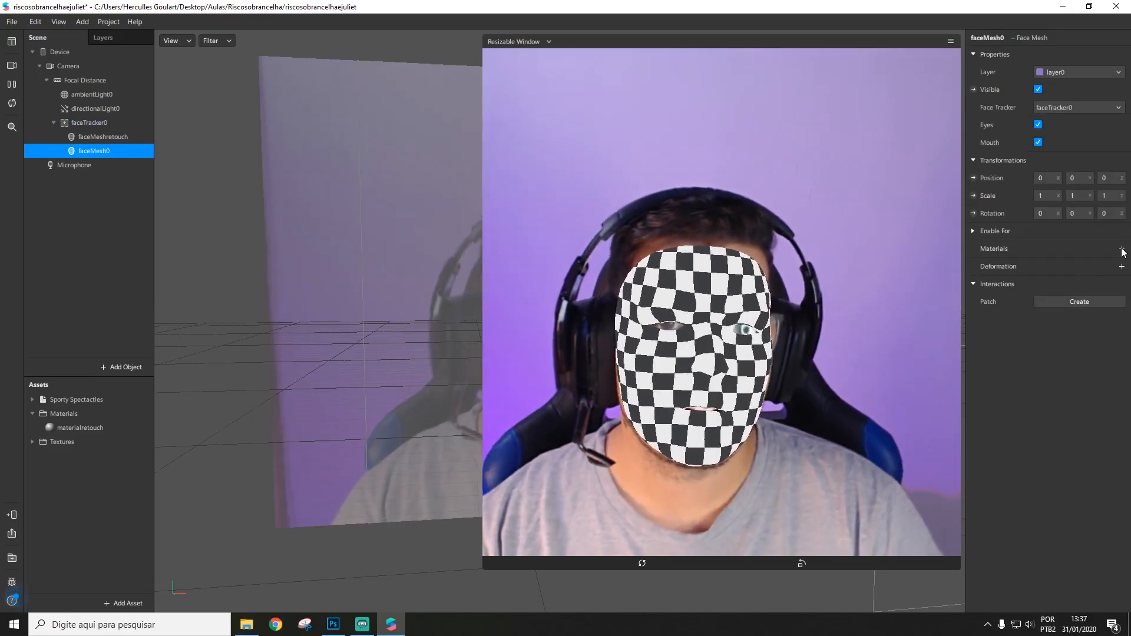
{"action": "left_click", "coordinate": [1038, 125]}
{"action": "left_click", "coordinate": [1038, 142]}
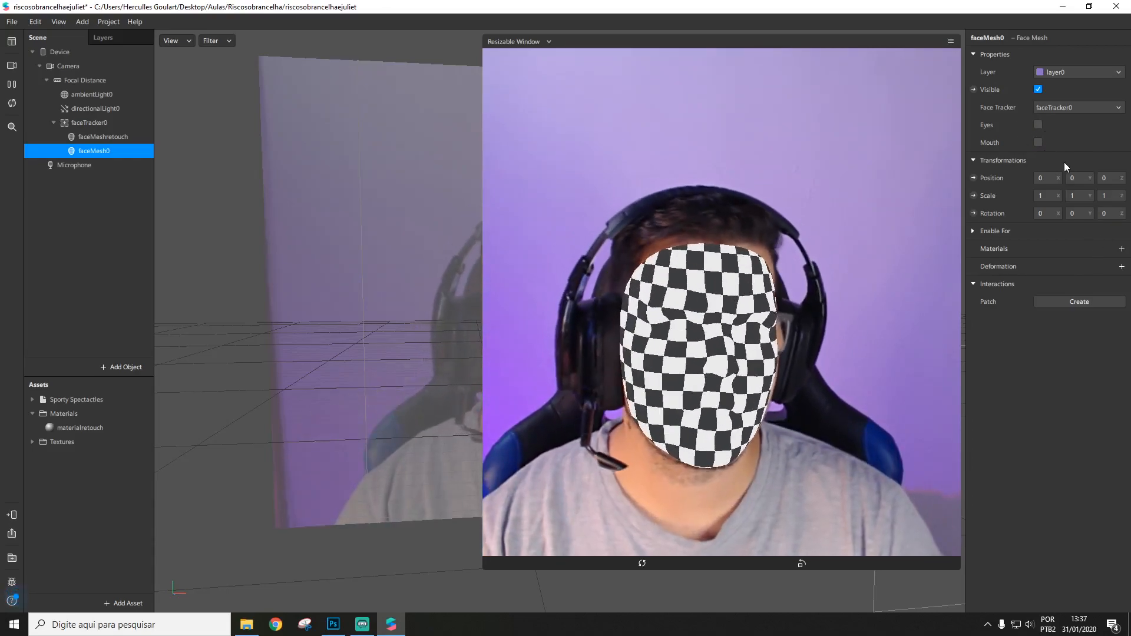
- Assign a newly created material to the second face mesh and add a texture extraction to faceTracker0
{"action": "left_click", "coordinate": [1122, 250]}
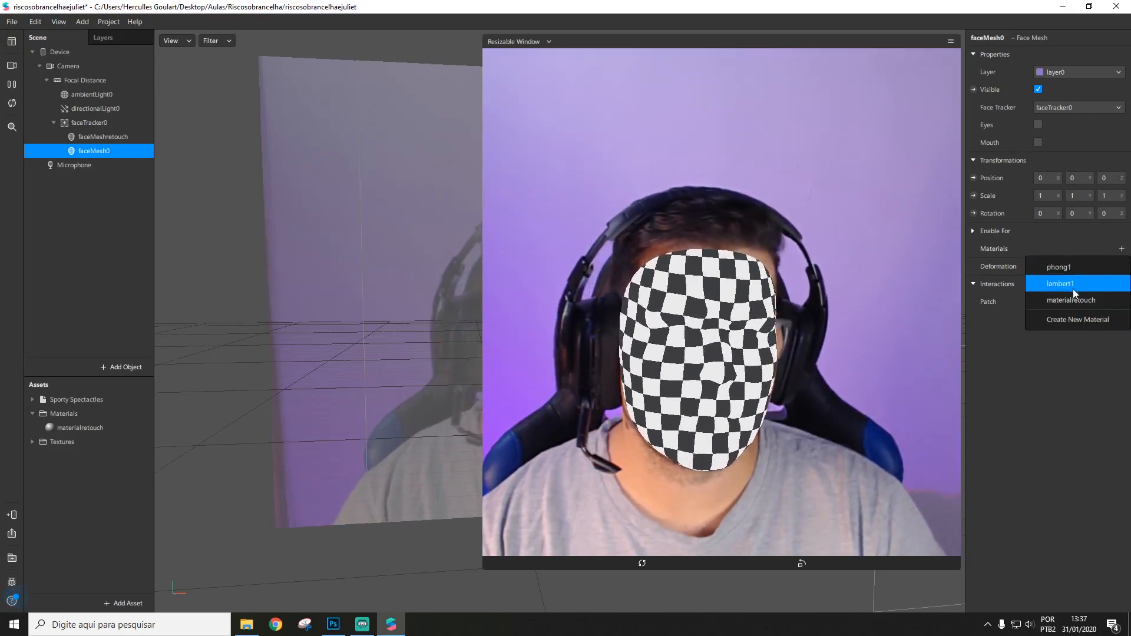
{"action": "left_click", "coordinate": [1007, 320]}
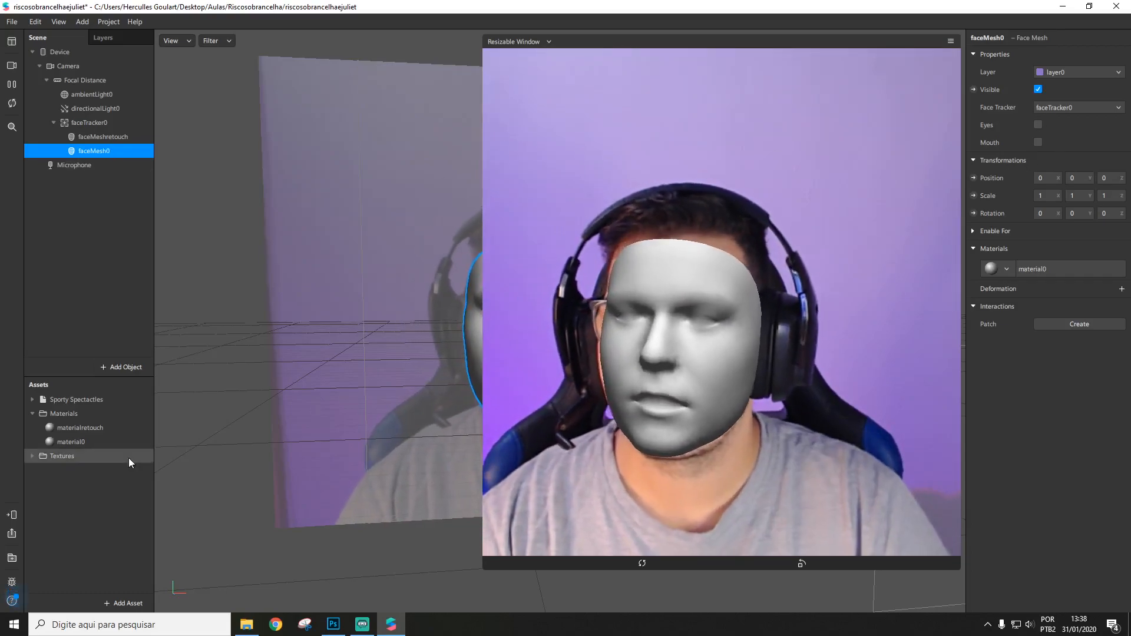
{"action": "left_click", "coordinate": [98, 438]}
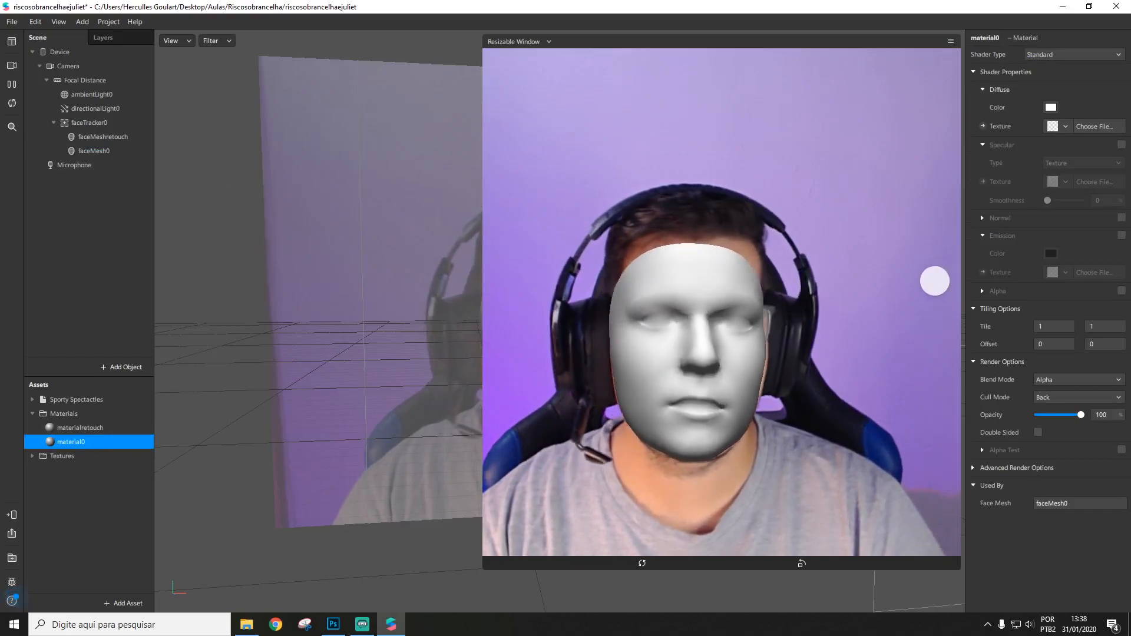
{"action": "left_click", "coordinate": [77, 125]}
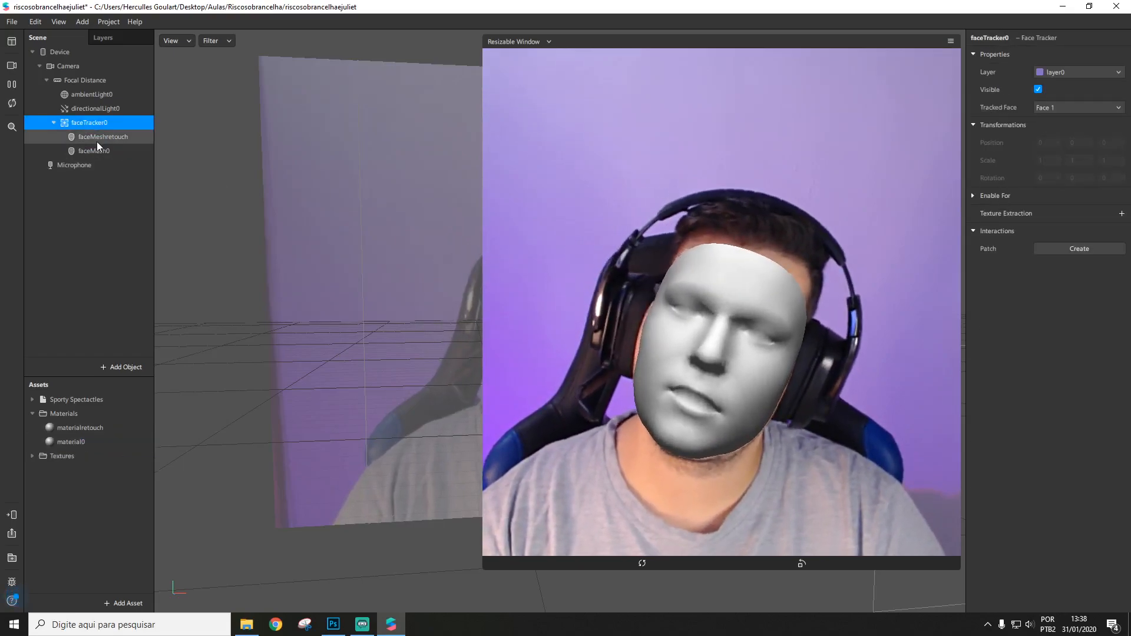
{"action": "left_click", "coordinate": [1122, 214]}
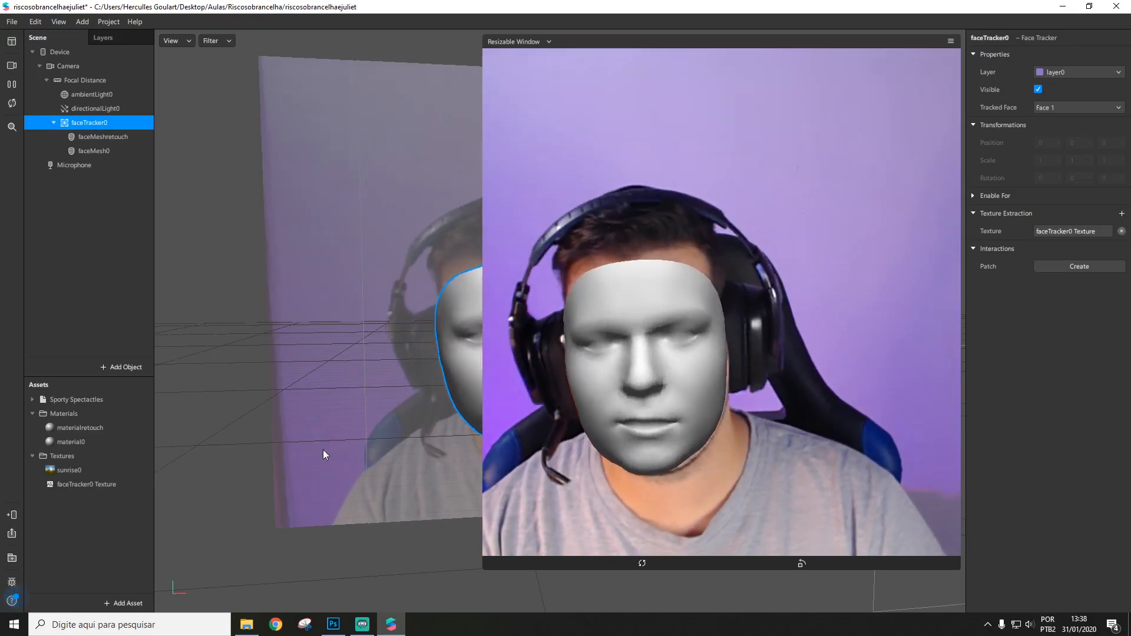
- Rename the second face mesh's material as materialrosto
{"action": "double_click", "coordinate": [86, 444]}
{"action": "left_click", "coordinate": [97, 440]}
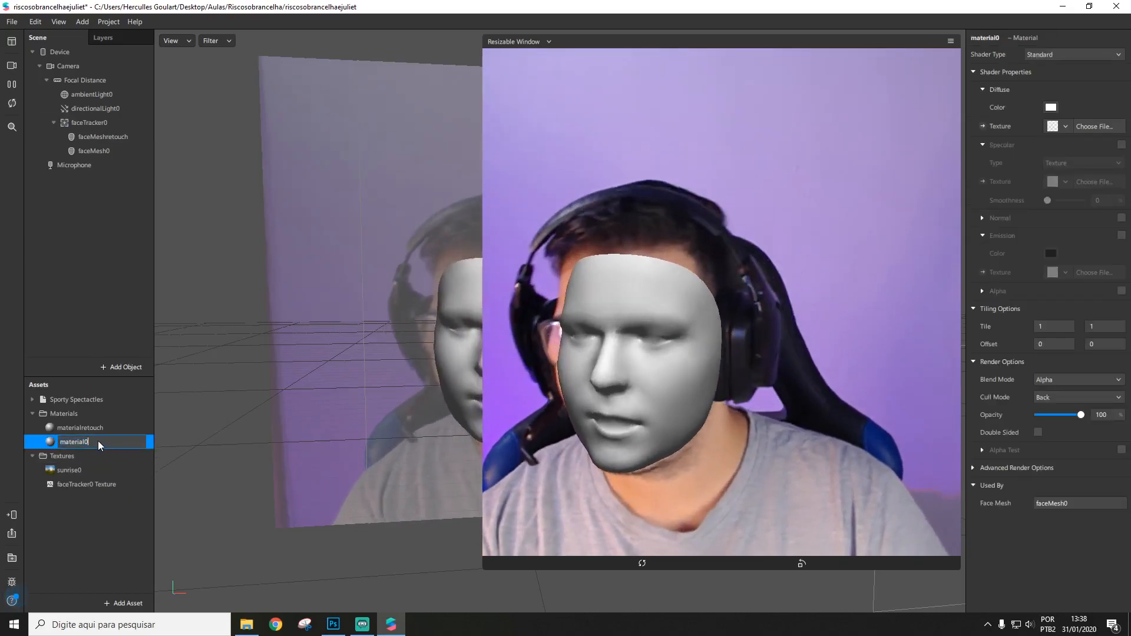
{"action": "key", "text": "BackSpace"}
{"action": "type", "text": "rosto"}
{"action": "key", "text": "Return"}
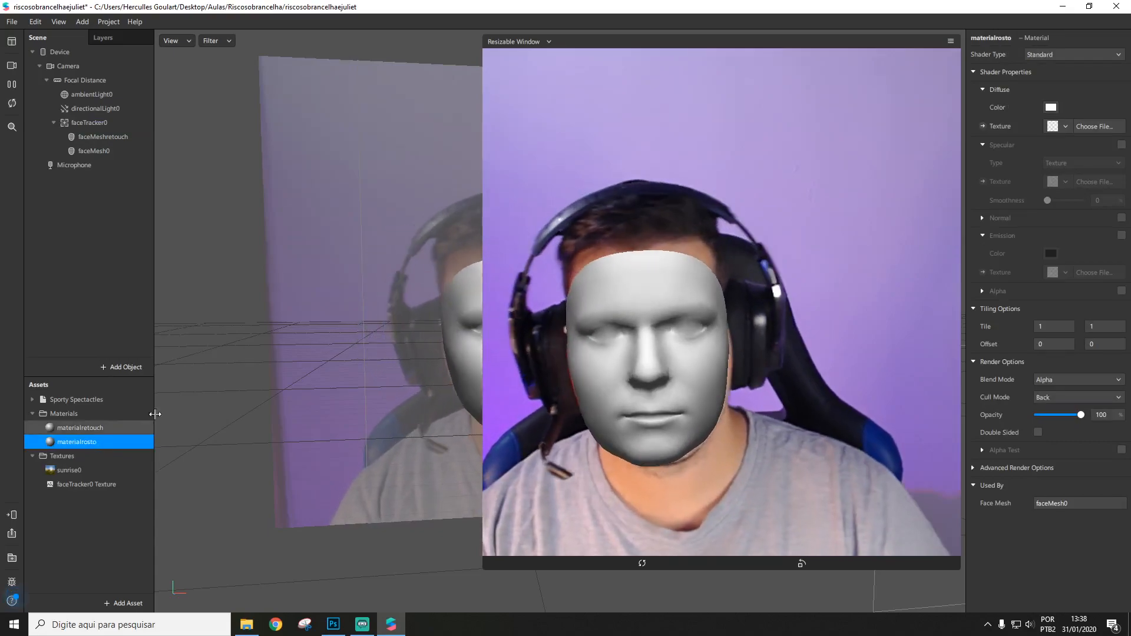
- Use faceTracker0 Texture as materialrosto's diffuse texture and set its shader type to Flat
{"action": "left_click", "coordinate": [1078, 54]}
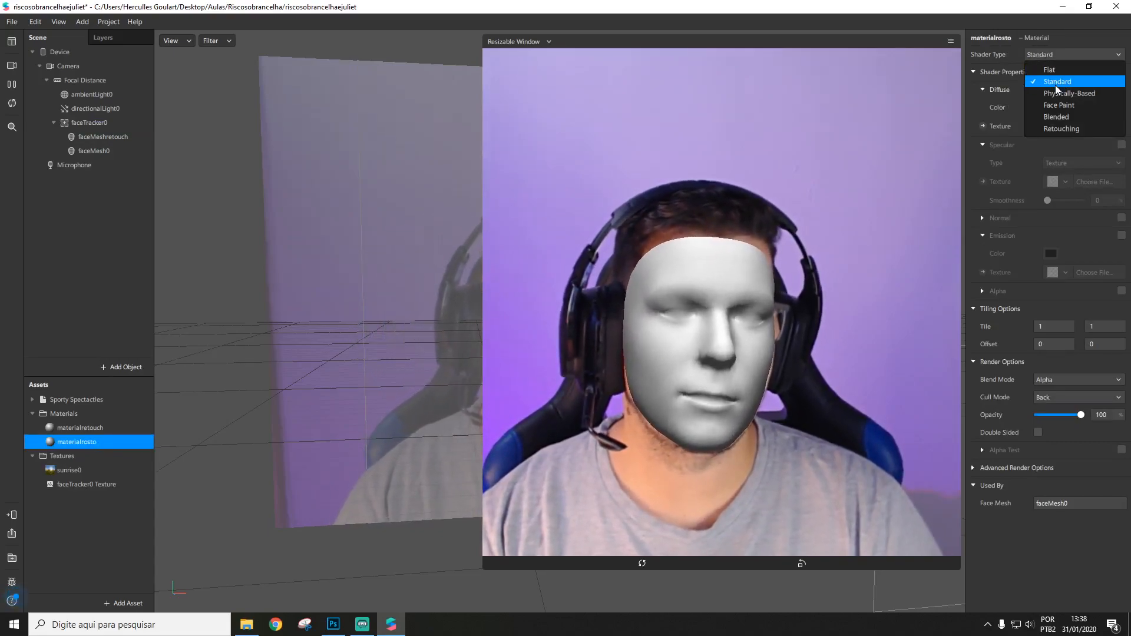
{"action": "left_click", "coordinate": [1068, 82]}
{"action": "left_click", "coordinate": [1055, 127]}
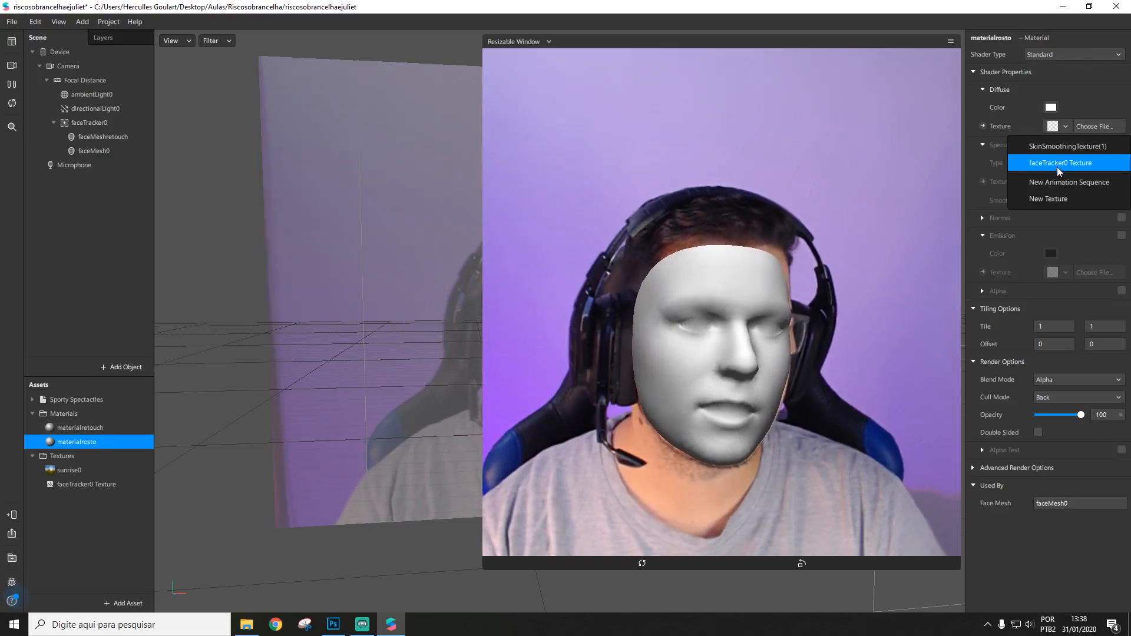
{"action": "left_click", "coordinate": [1059, 164]}
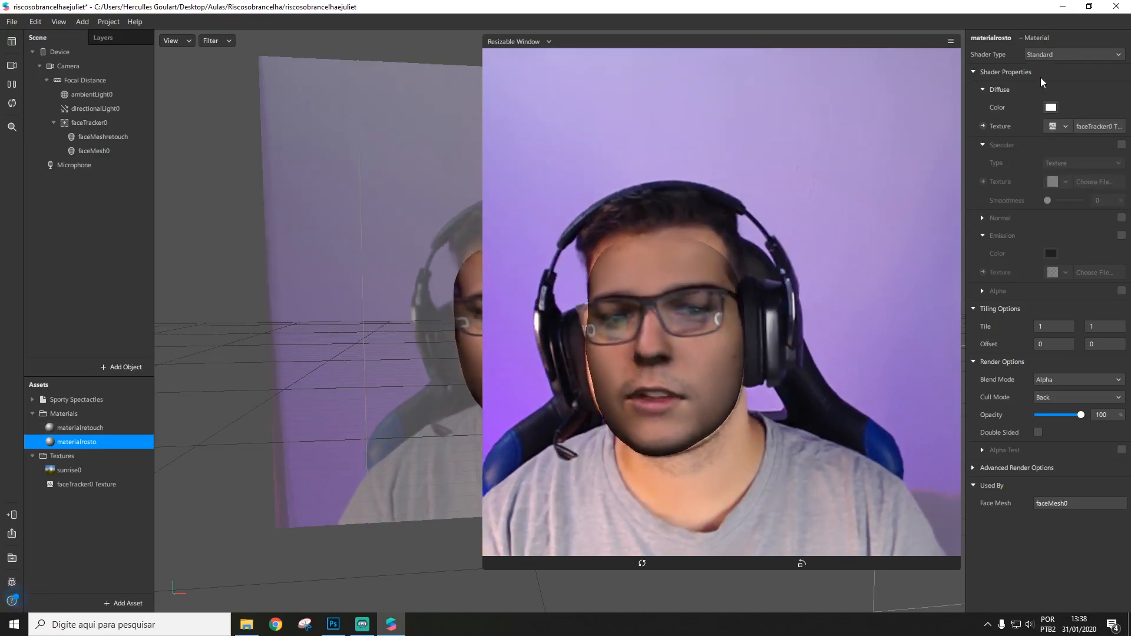
{"action": "left_click", "coordinate": [1050, 56]}
{"action": "left_click", "coordinate": [1046, 83]}
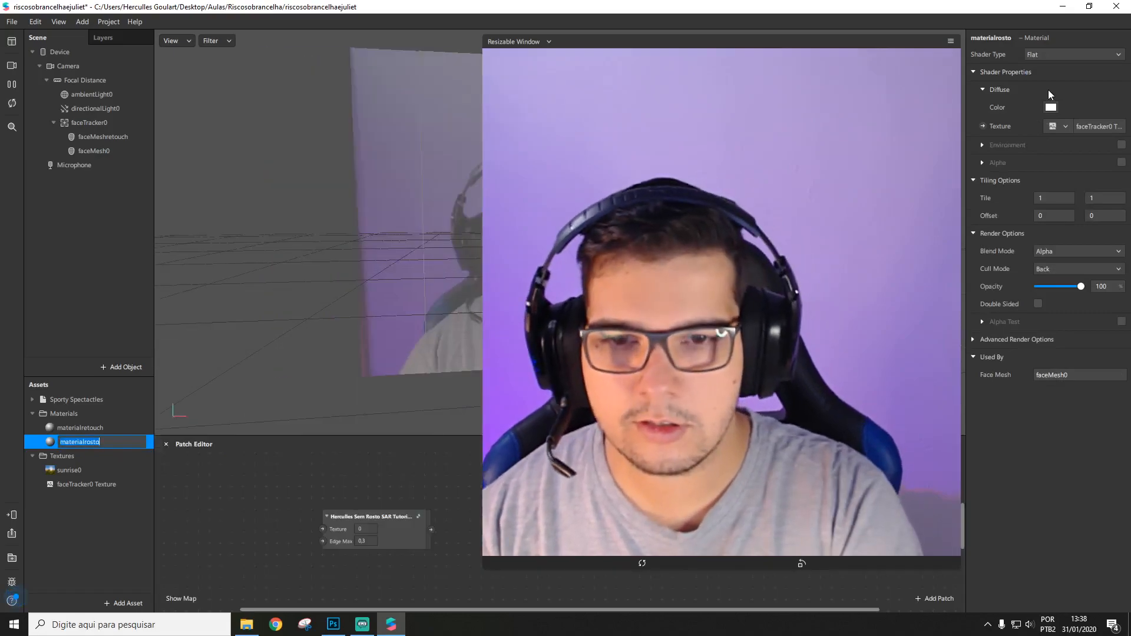
- Shrink the preview window and delete the leftover "Sem Rosto SAR" patch from the Patch Editor
{"action": "left_click_drag", "start_coordinate": [485, 567], "coordinate": [552, 470]}
{"action": "left_click_drag", "start_coordinate": [393, 527], "coordinate": [406, 526]}
{"action": "key", "text": "Delete"}
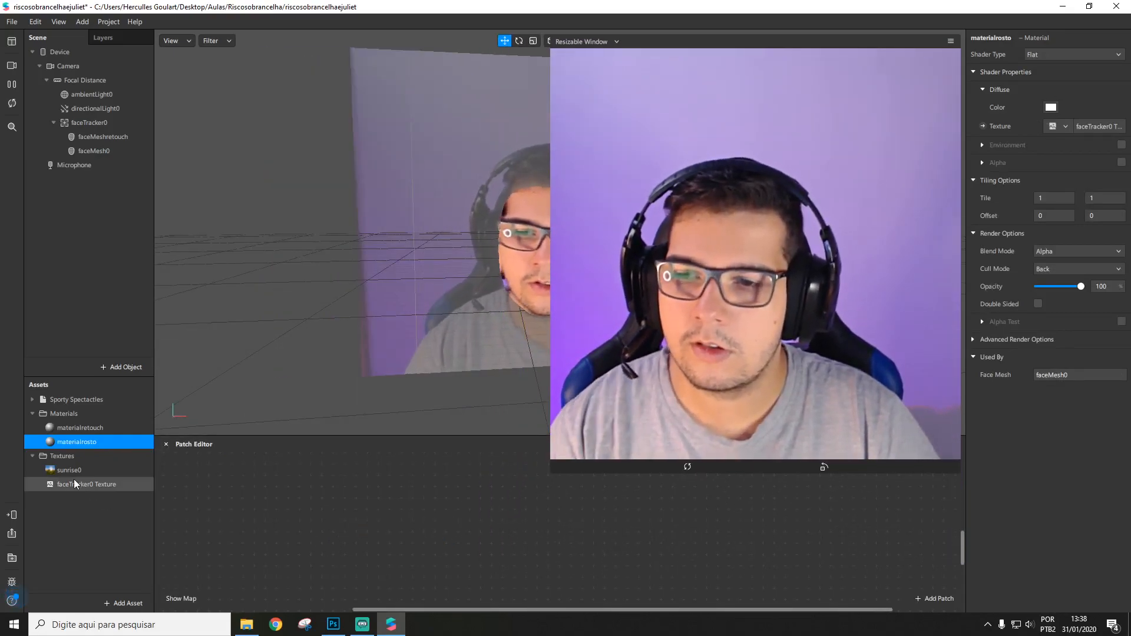
{"action": "left_click", "coordinate": [108, 531]}
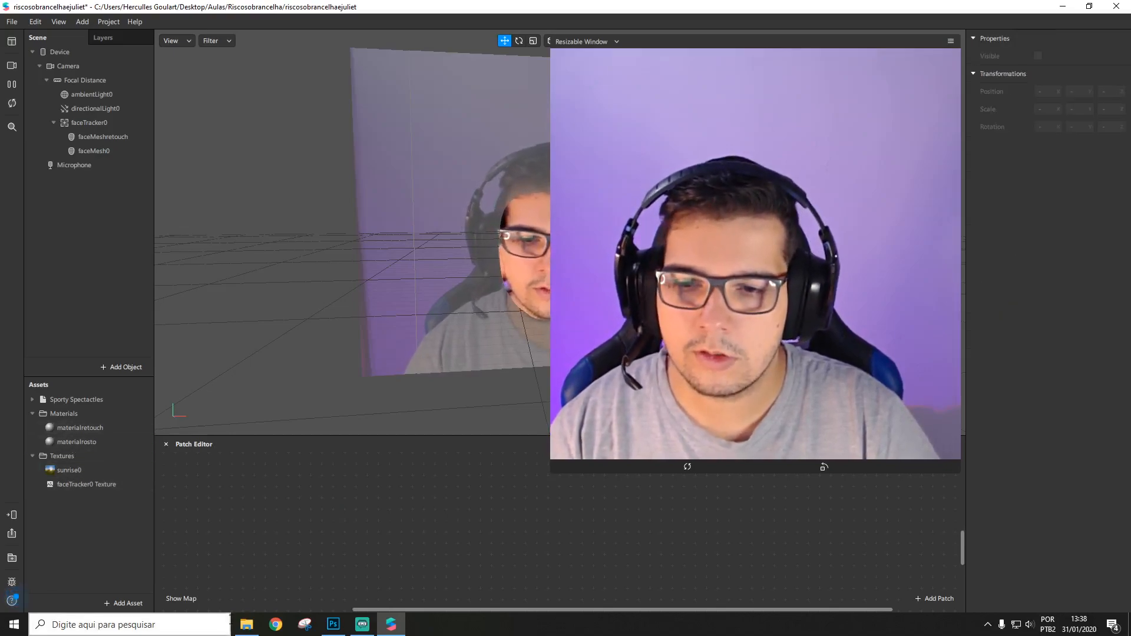
- Import the "Sem Rosto SAR" patch file from File Explorer into the assets and place it in the Patch Editor
{"action": "left_click", "coordinate": [247, 625]}
{"action": "left_click", "coordinate": [204, 98]}
{"action": "left_click_drag", "start_coordinate": [187, 108], "coordinate": [97, 563]}
{"action": "key", "text": "alt+Tab"}
{"action": "left_click_drag", "start_coordinate": [178, 512], "coordinate": [383, 505]}
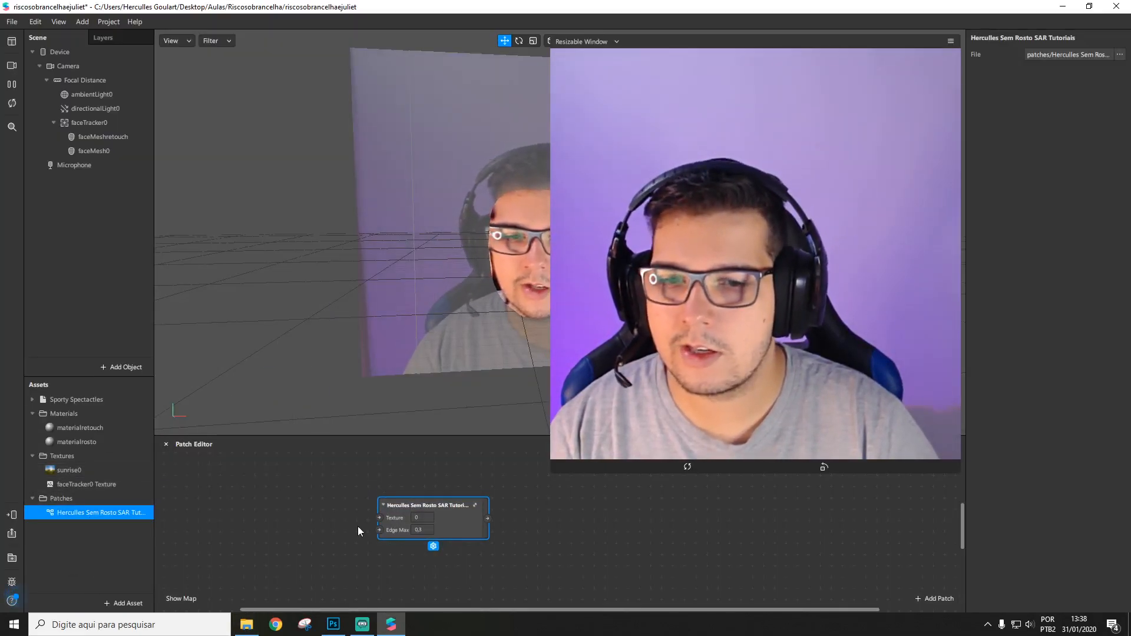
- Place faceTracker0 Texture in the Patch Editor and connect its RGBA output to the "Sem Rosto SAR" patch's Texture input
{"action": "left_click_drag", "start_coordinate": [97, 484], "coordinate": [283, 497]}
{"action": "left_click_drag", "start_coordinate": [411, 508], "coordinate": [445, 508]}
{"action": "left_click_drag", "start_coordinate": [333, 495], "coordinate": [408, 512]}
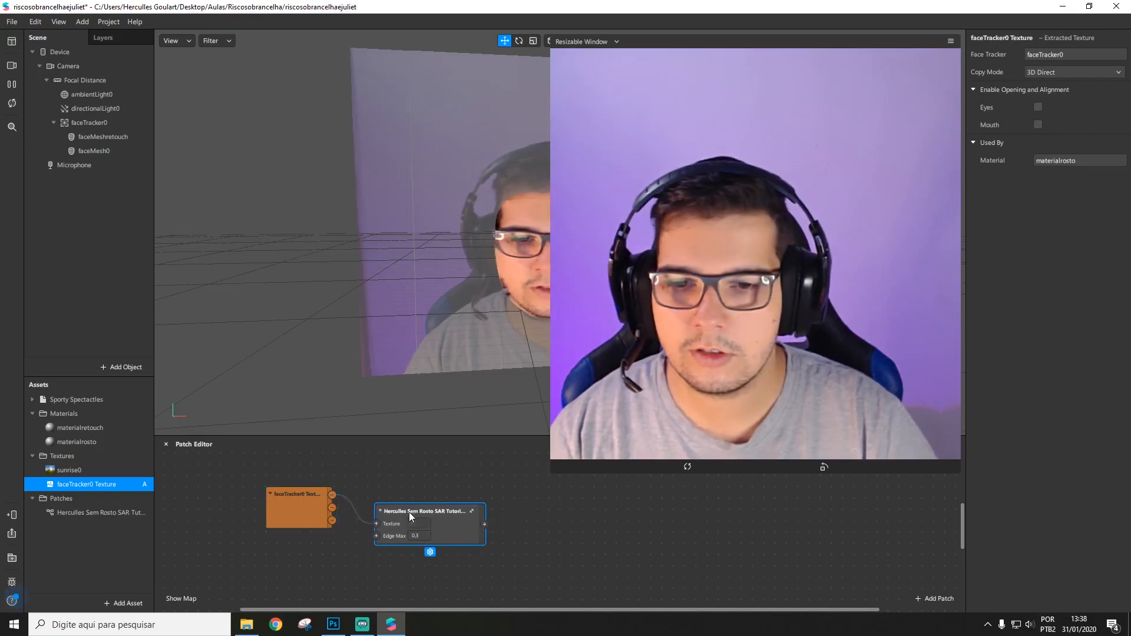
{"action": "left_click_drag", "start_coordinate": [274, 496], "coordinate": [261, 473]}
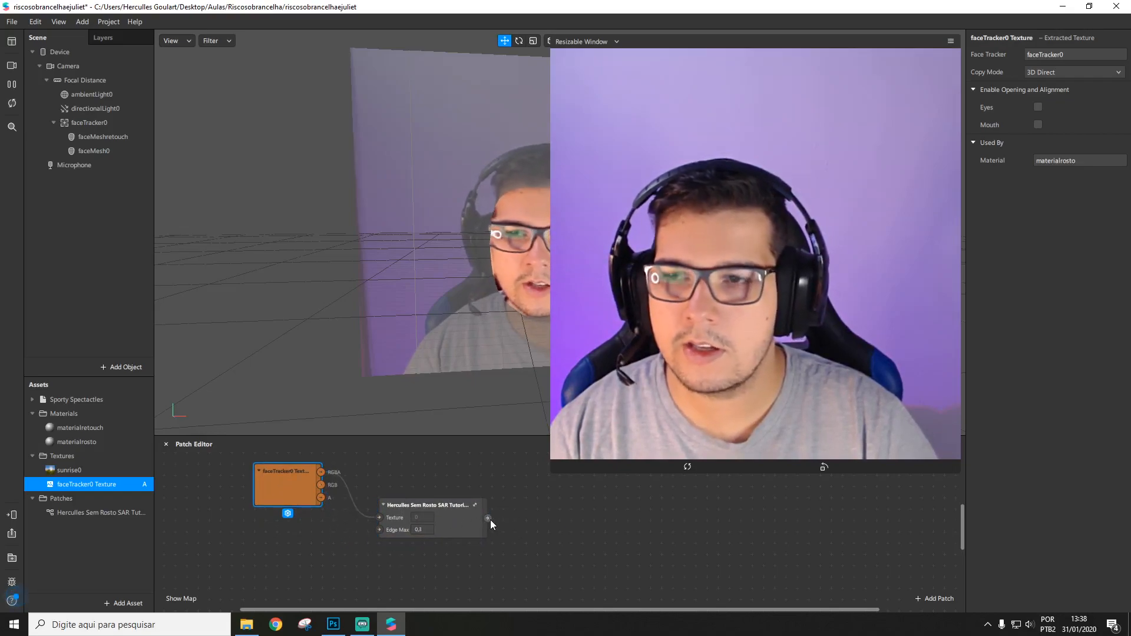
- Create a patch for materialrosto's diffuse texture and connect the "Sem Rosto SAR" patch's output to it
{"action": "left_click", "coordinate": [72, 442]}
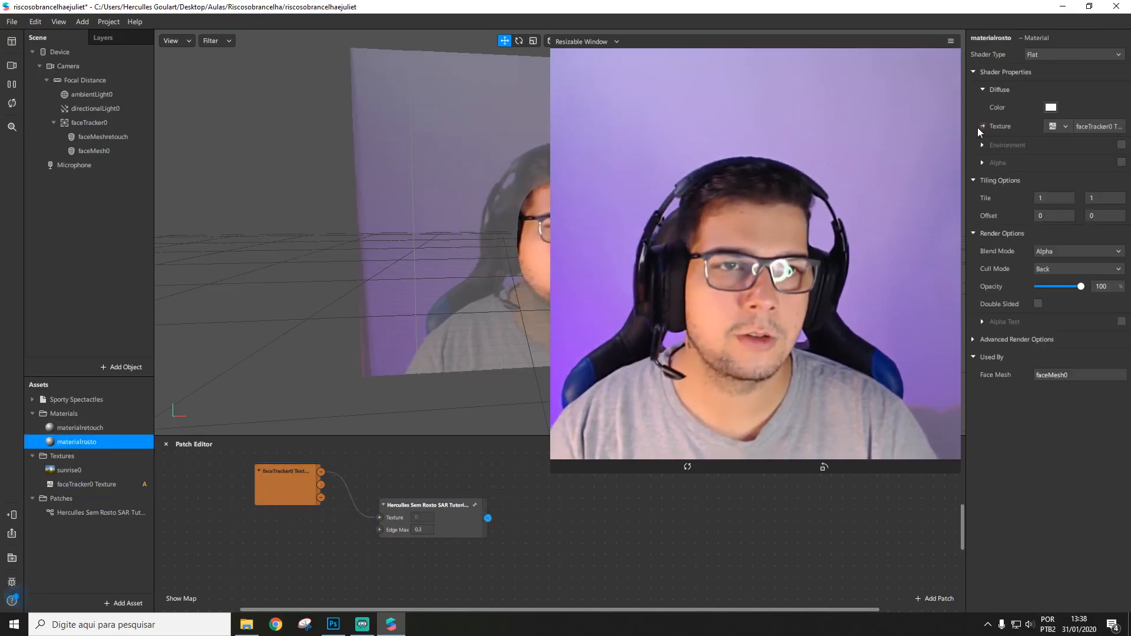
{"action": "left_click", "coordinate": [983, 126]}
{"action": "left_click_drag", "start_coordinate": [488, 518], "coordinate": [560, 518]}
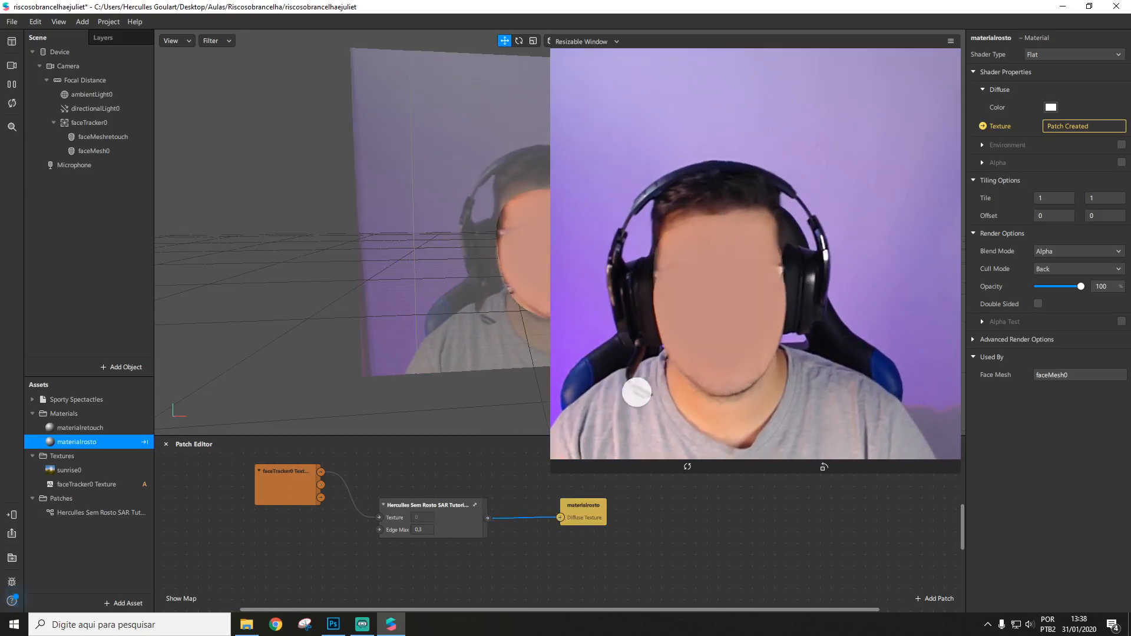
- Import the risquinhosobrancelha texture file from File Explorer into the Spark AR assets
{"action": "left_click", "coordinate": [247, 625]}
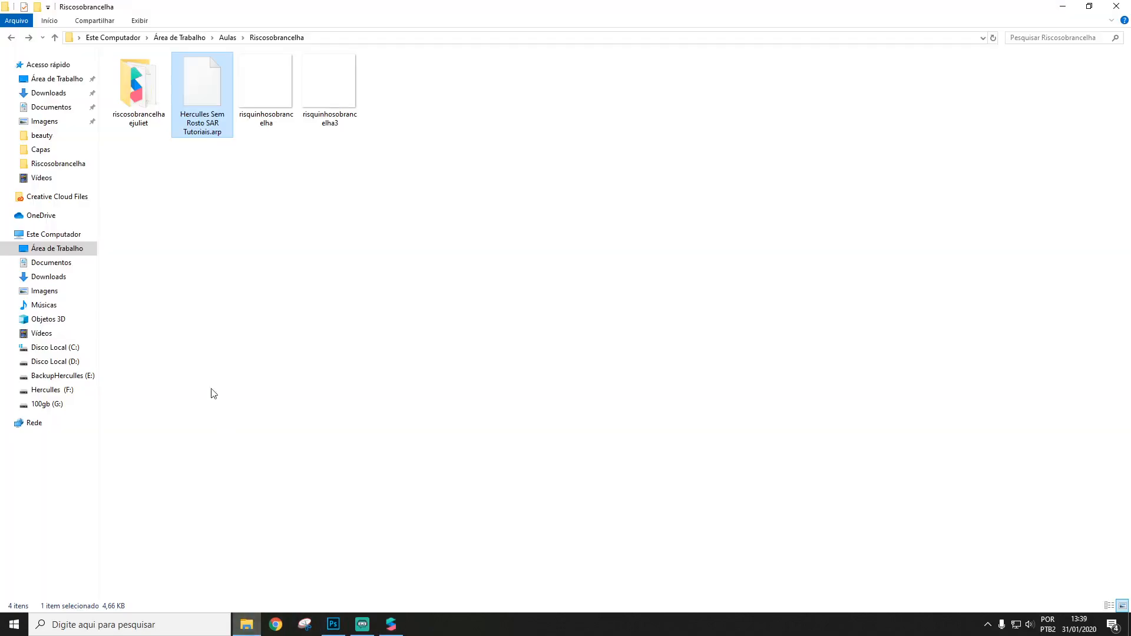
{"action": "left_click", "coordinate": [262, 86]}
{"action": "left_click", "coordinate": [330, 83]}
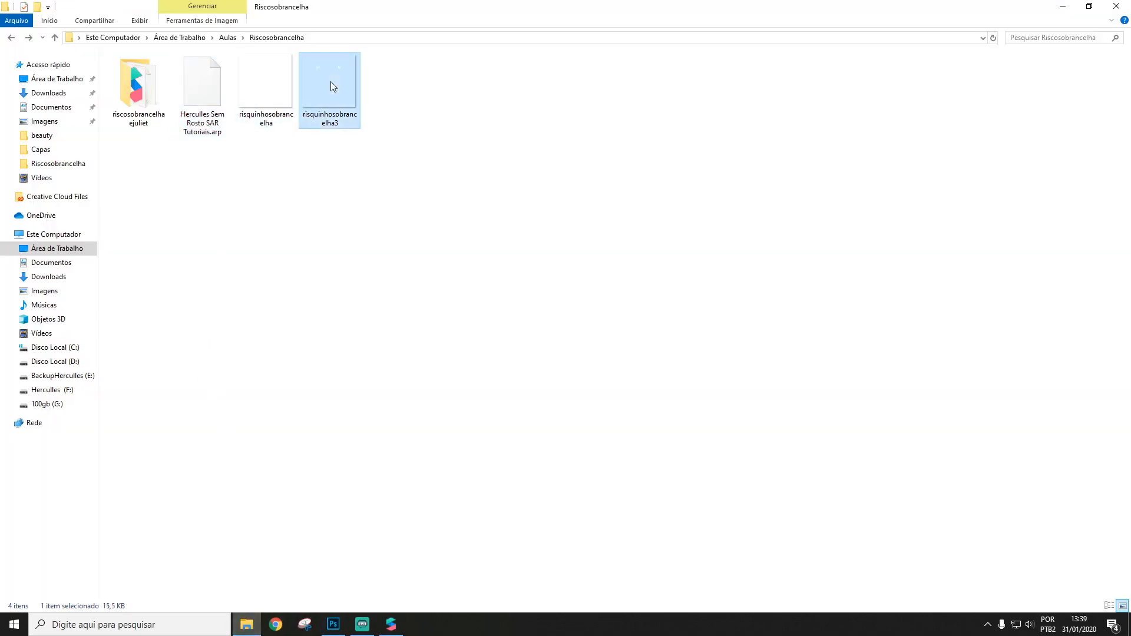
{"action": "left_click", "coordinate": [274, 86]}
{"action": "key", "text": "alt+Tab"}
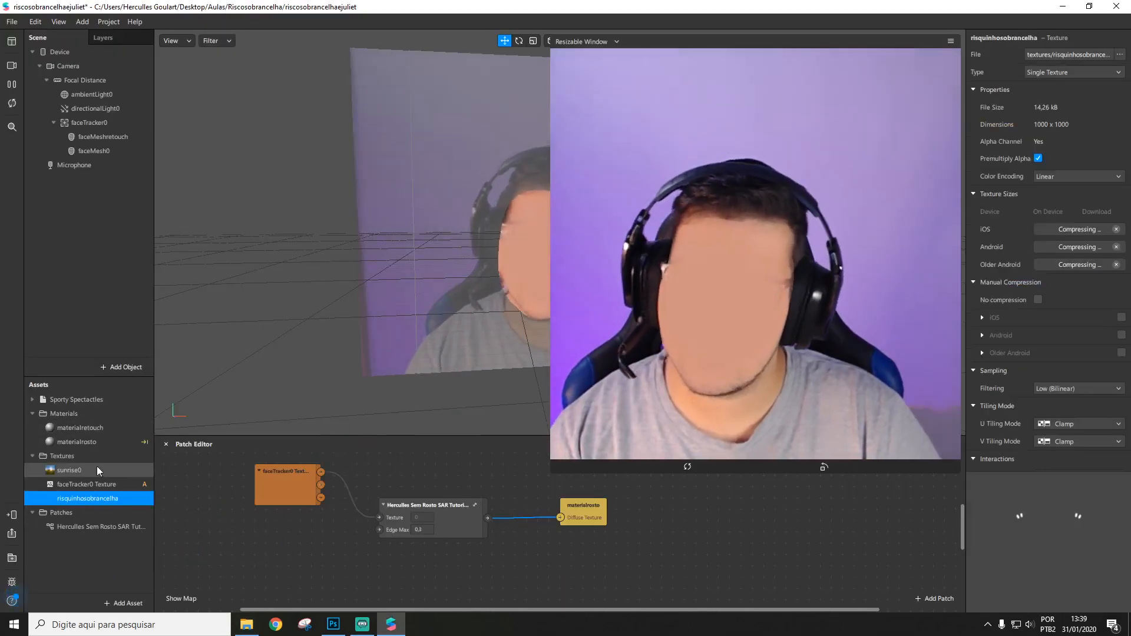
- Switch to Photoshop and examine the risquinhosobrancelha layer over the face template by toggling its visibility
{"action": "key", "text": "alt+Tab"}
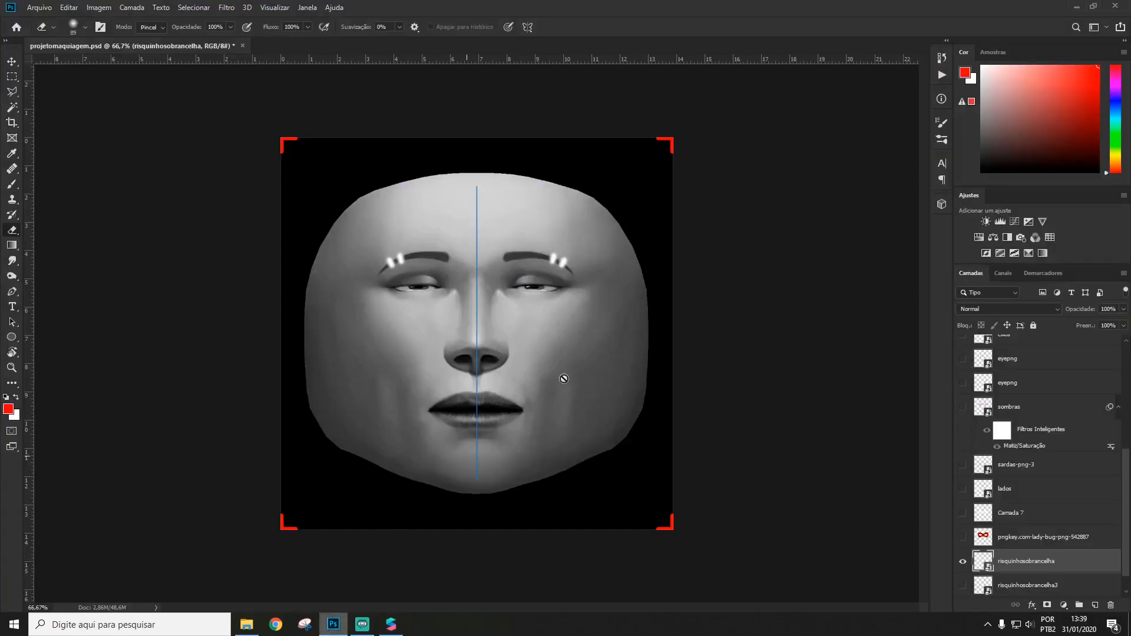
{"action": "left_click", "coordinate": [965, 562]}
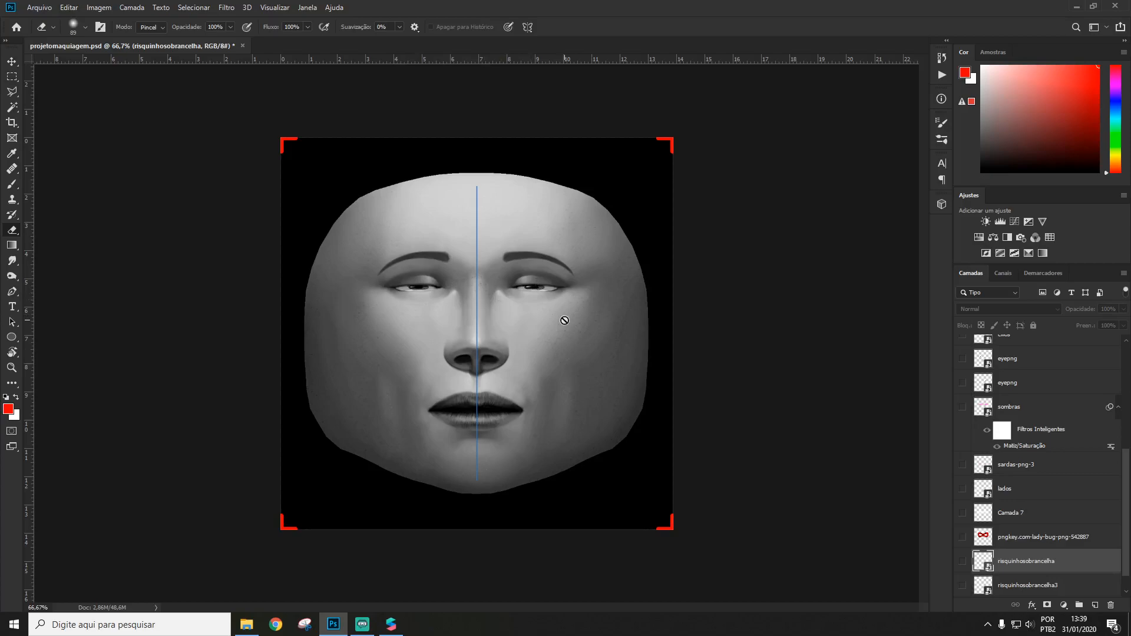
{"action": "scroll", "coordinate": [1056, 458], "scroll_direction": "down", "scroll_amount": 1}
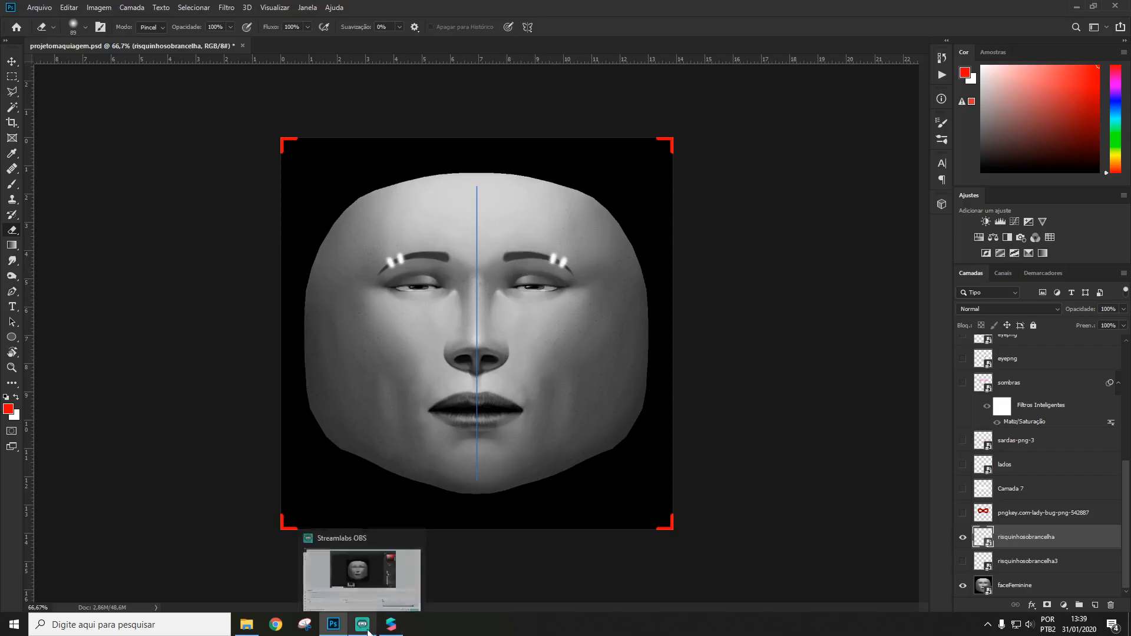
- Switch back to Spark AR and turn on No compression for the risquinhosobrancelha texture
{"action": "left_click", "coordinate": [391, 625]}
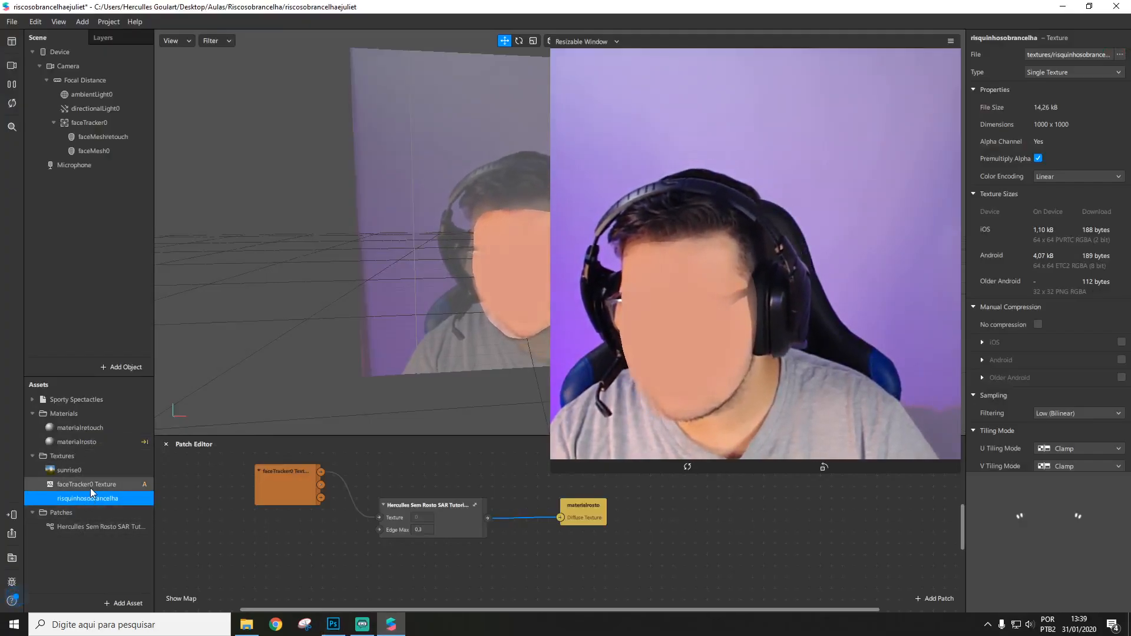
{"action": "left_click", "coordinate": [1039, 325]}
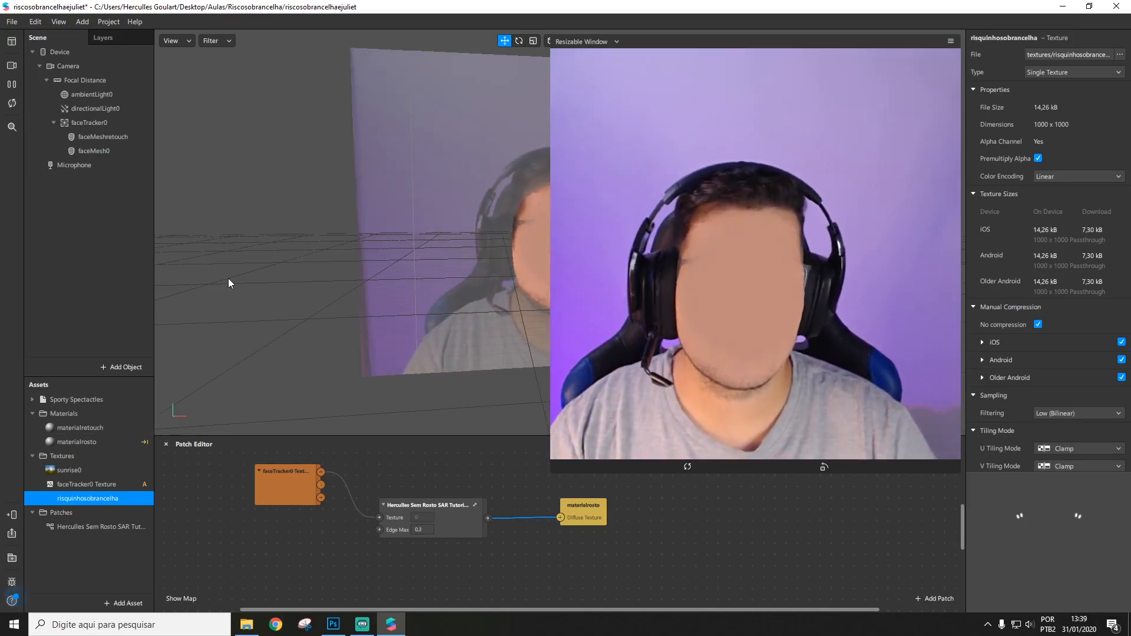
{"action": "scroll", "coordinate": [1002, 283], "scroll_direction": "down", "scroll_amount": 2}
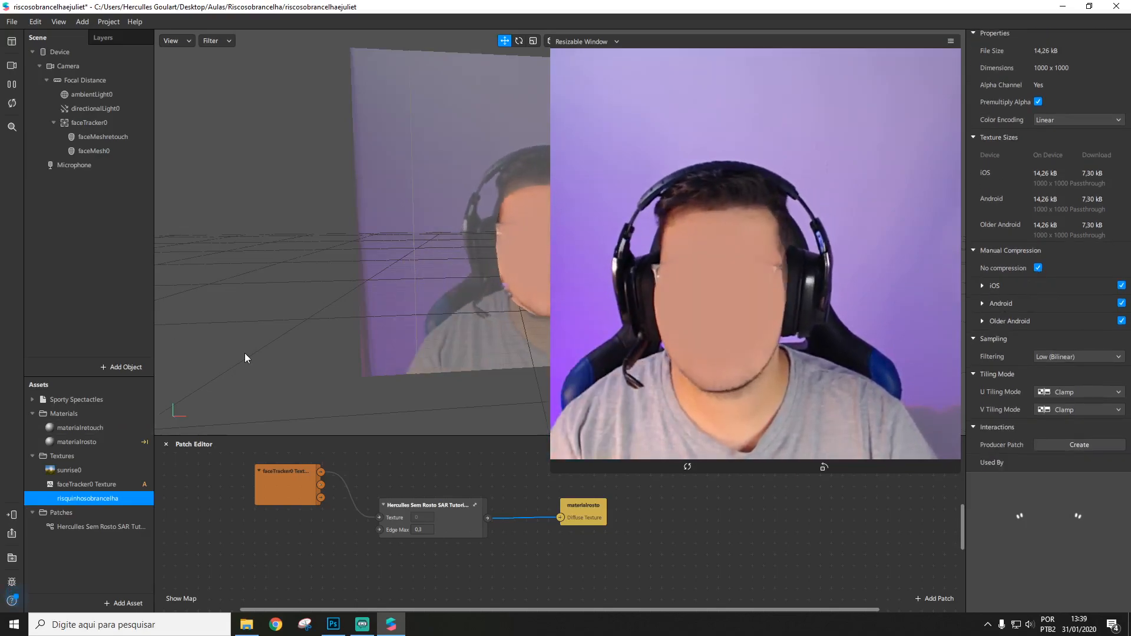
- Enable Alpha on materialrosto and use risquinhosobrancelha as its alpha texture
{"action": "left_click", "coordinate": [96, 446]}
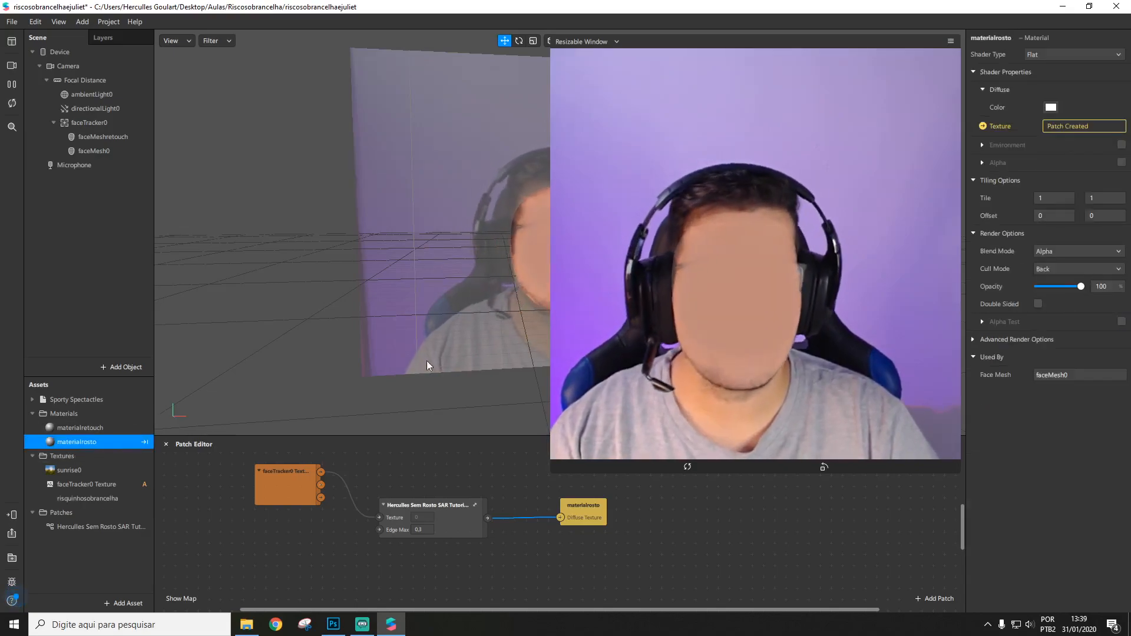
{"action": "left_click", "coordinate": [1121, 163]}
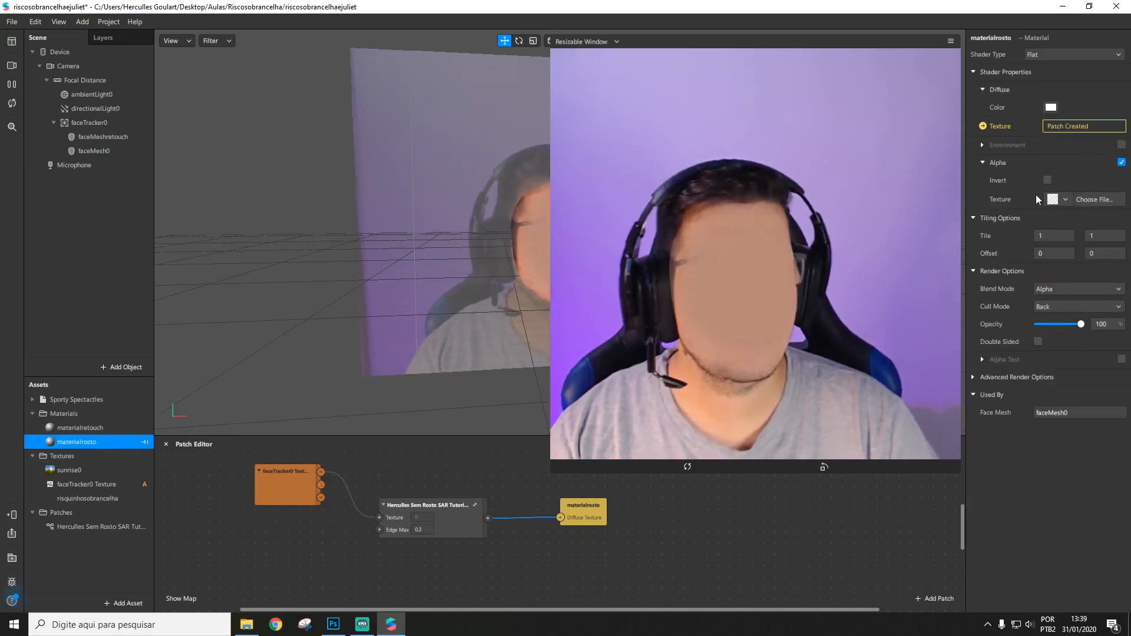
{"action": "left_click", "coordinate": [1056, 200]}
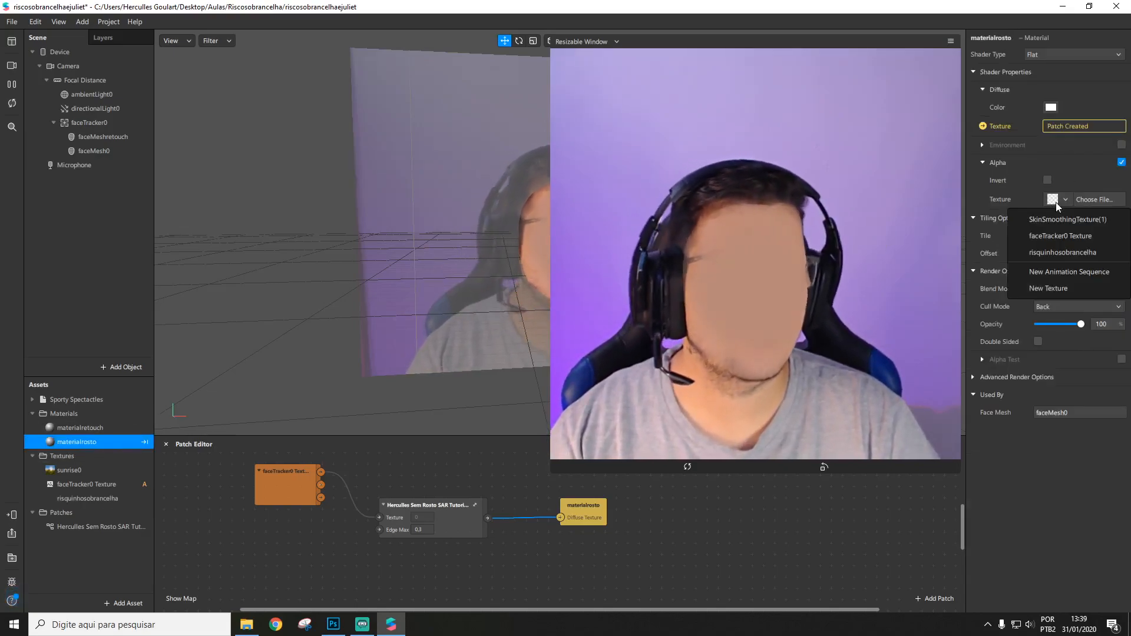
{"action": "left_click", "coordinate": [1061, 254]}
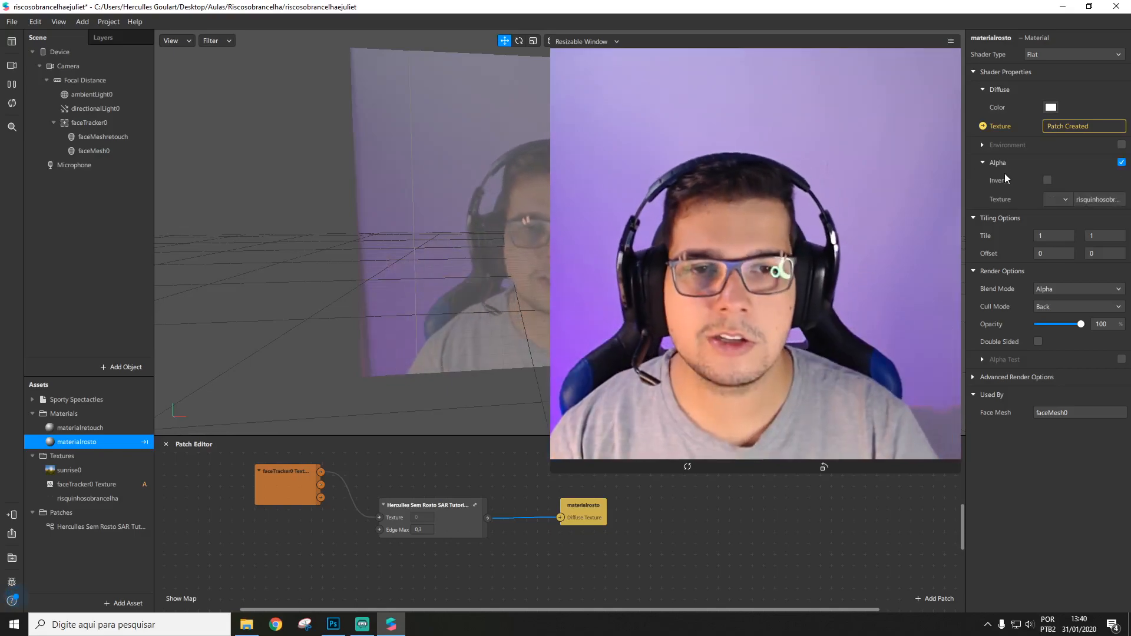
- Turn off materialrosto's Alpha and examine the risquinhosobrancelha3 layer over the face template in Photoshop
{"action": "left_click", "coordinate": [1121, 162]}
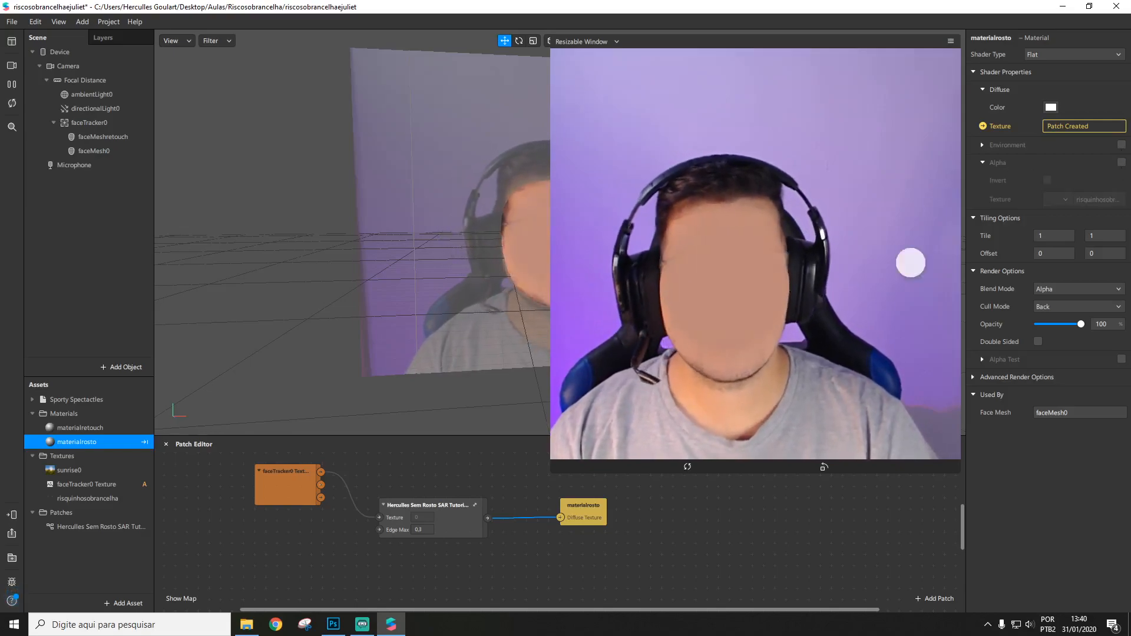
{"action": "left_click", "coordinate": [393, 626]}
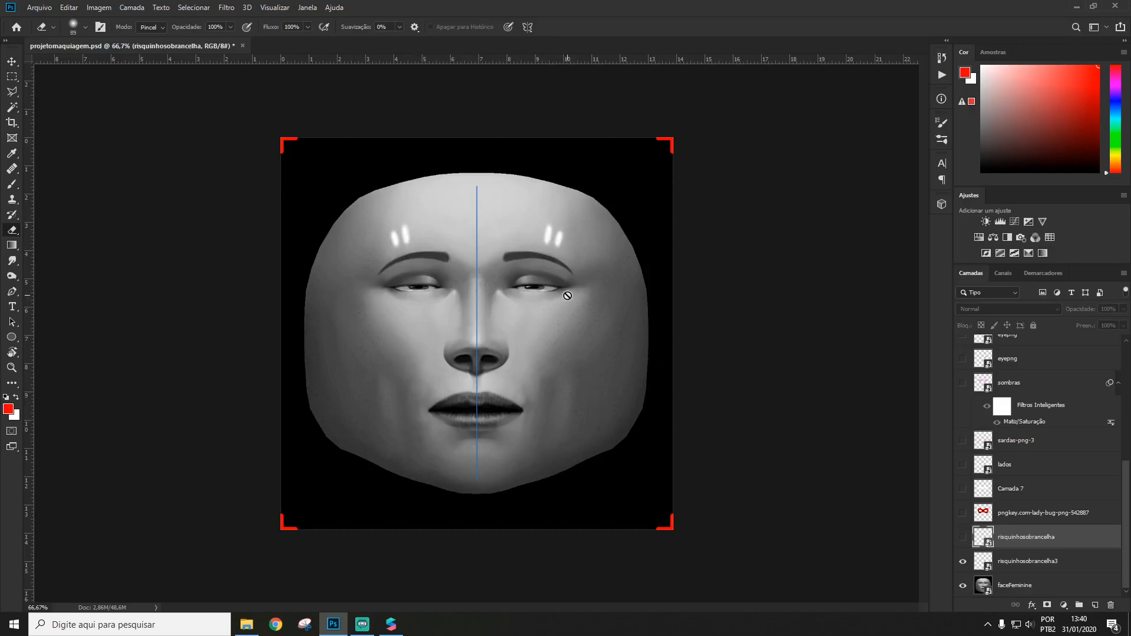
{"action": "key", "text": "alt+Tab"}
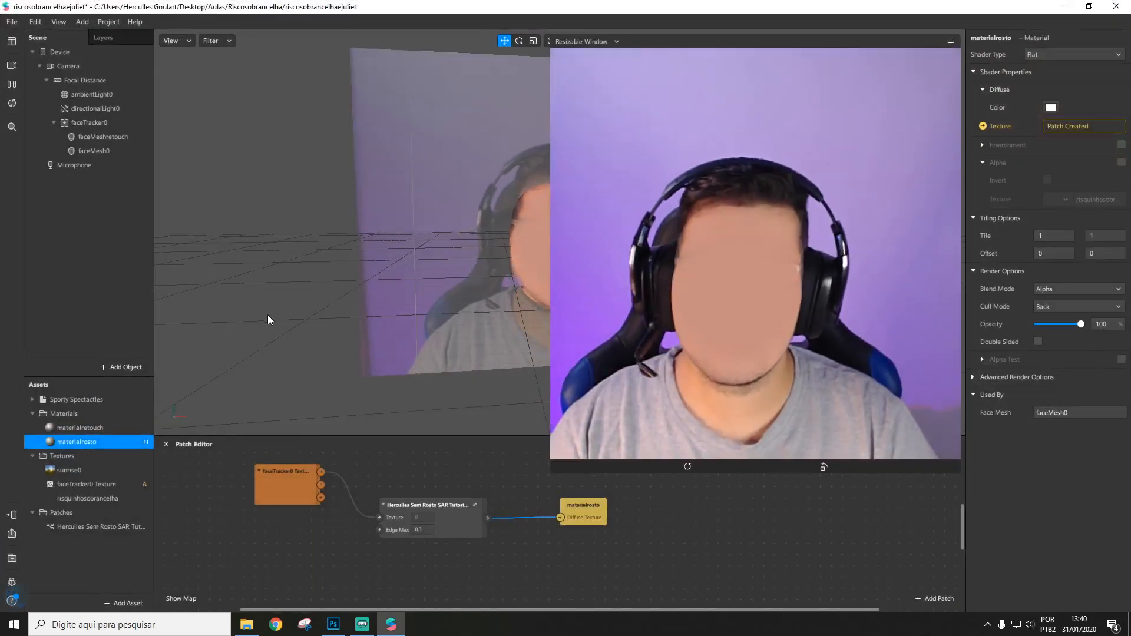
- Delete the "Sem Rosto SAR" patch and the materialrosto diffuse texture patch from the Patch Editor
{"action": "left_click", "coordinate": [442, 508]}
{"action": "key", "text": "Delete"}
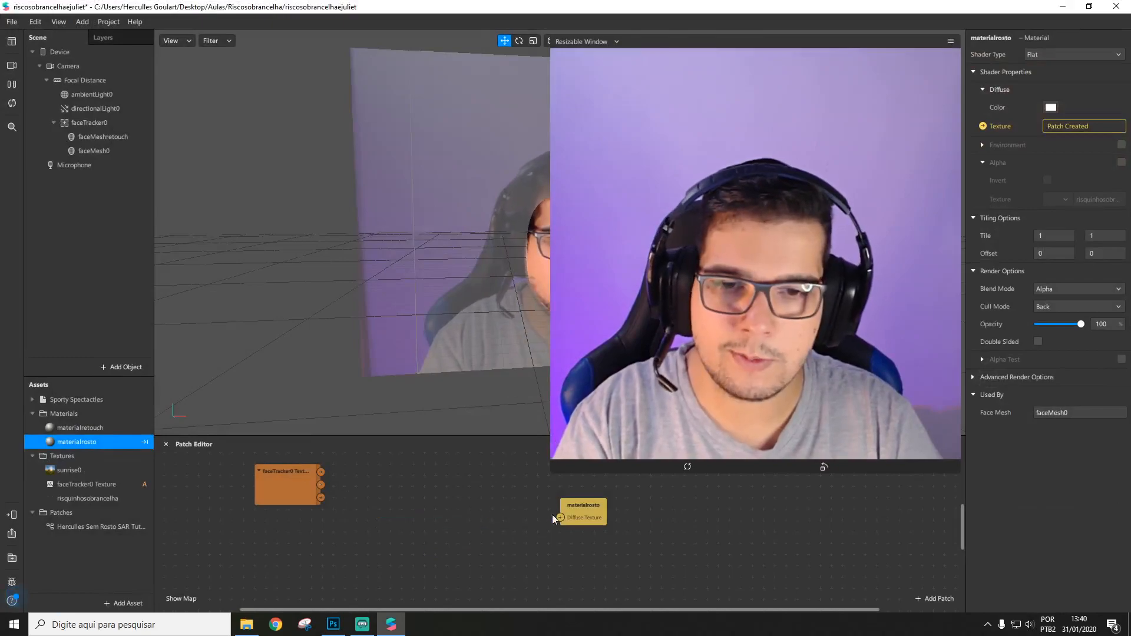
{"action": "left_click", "coordinate": [578, 509]}
{"action": "key", "text": "Delete"}
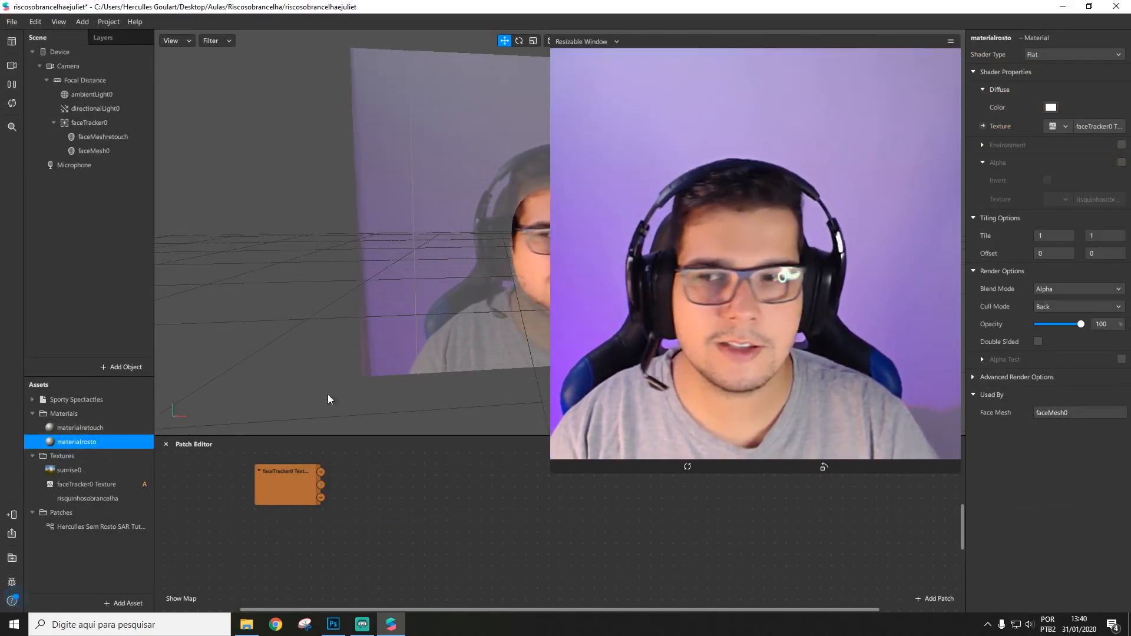
- Import the risquinhosobrancelha3 texture file from File Explorer into the assets, with No compression turned on
{"action": "left_click", "coordinate": [247, 624]}
{"action": "left_click_drag", "start_coordinate": [325, 94], "coordinate": [94, 546]}
{"action": "key", "text": "alt+Tab"}
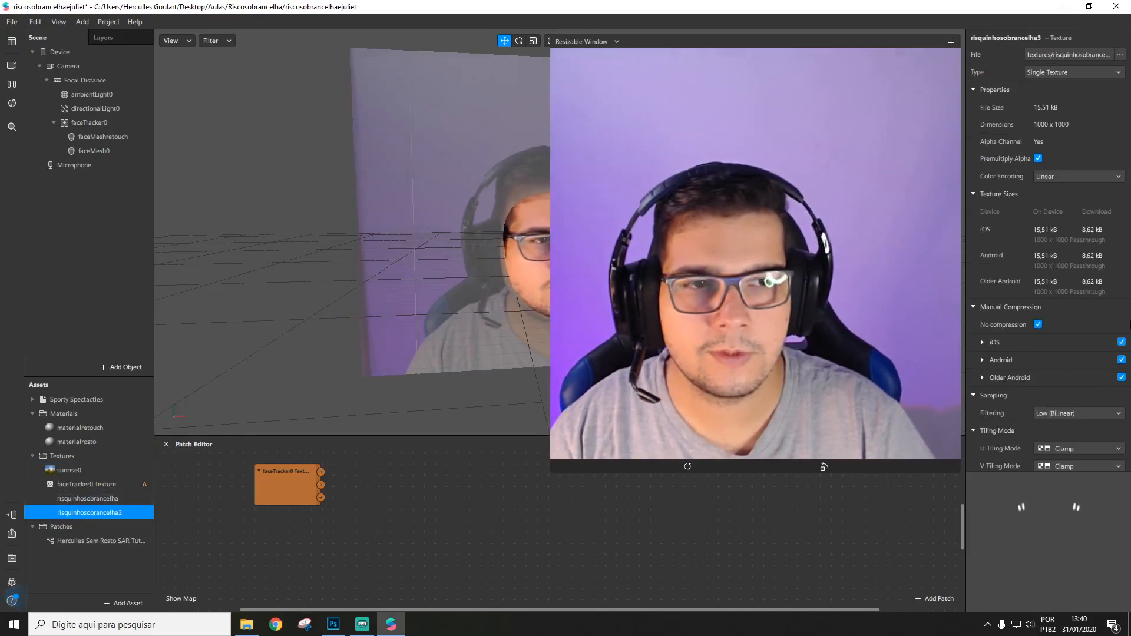
- Enable Alpha on materialrosto and use risquinhosobrancelha3 as its alpha texture
{"action": "left_click", "coordinate": [92, 441]}
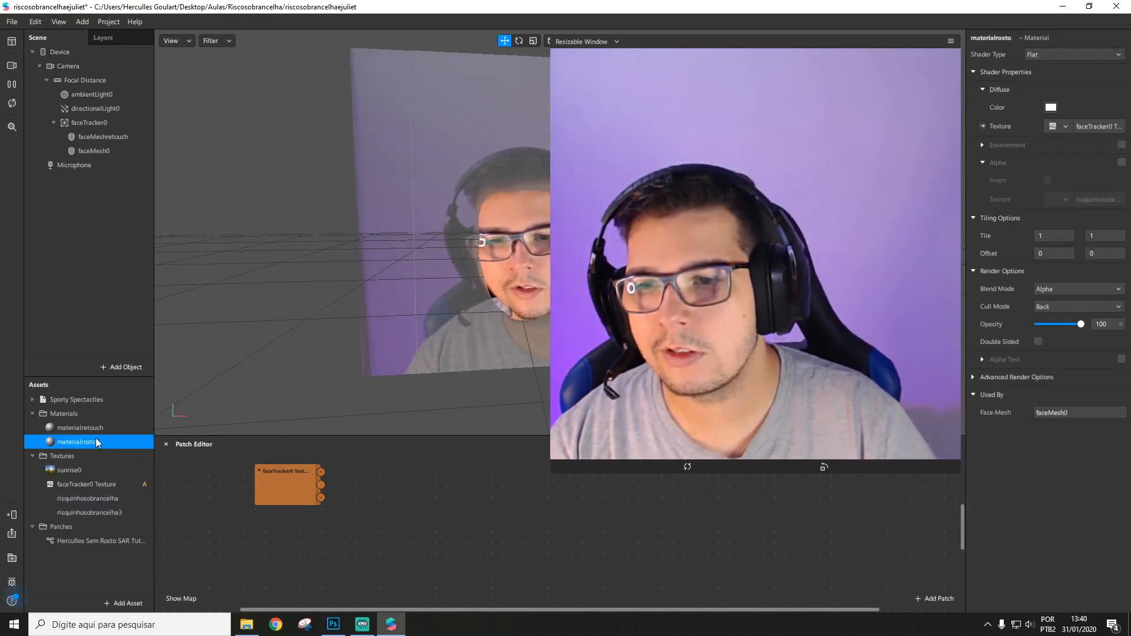
{"action": "left_click", "coordinate": [1055, 198]}
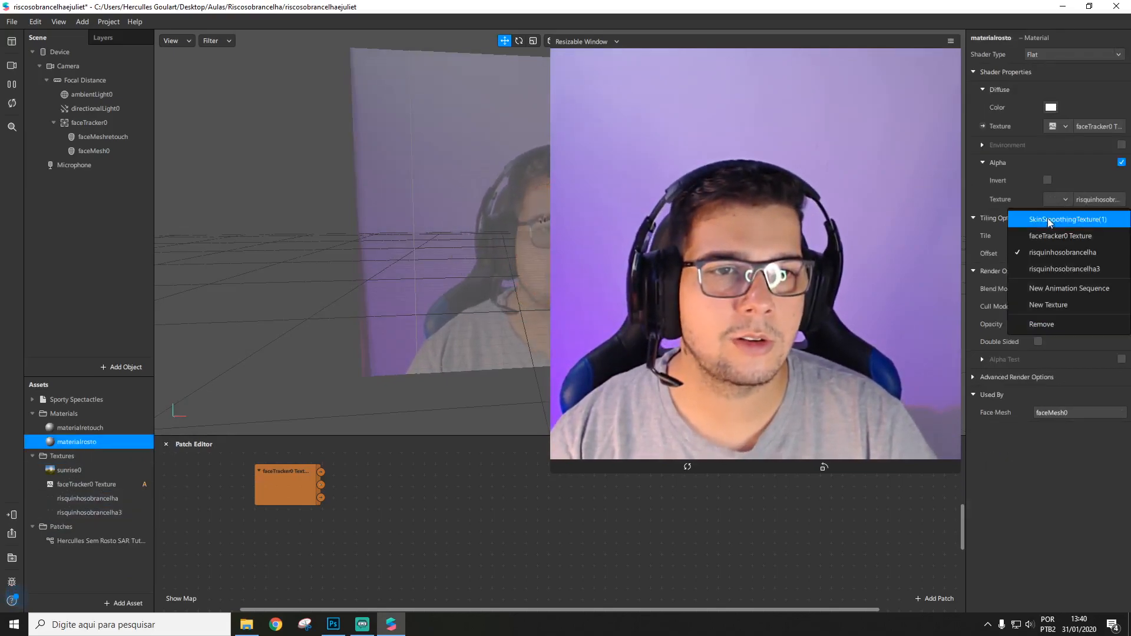
{"action": "left_click", "coordinate": [1047, 268]}
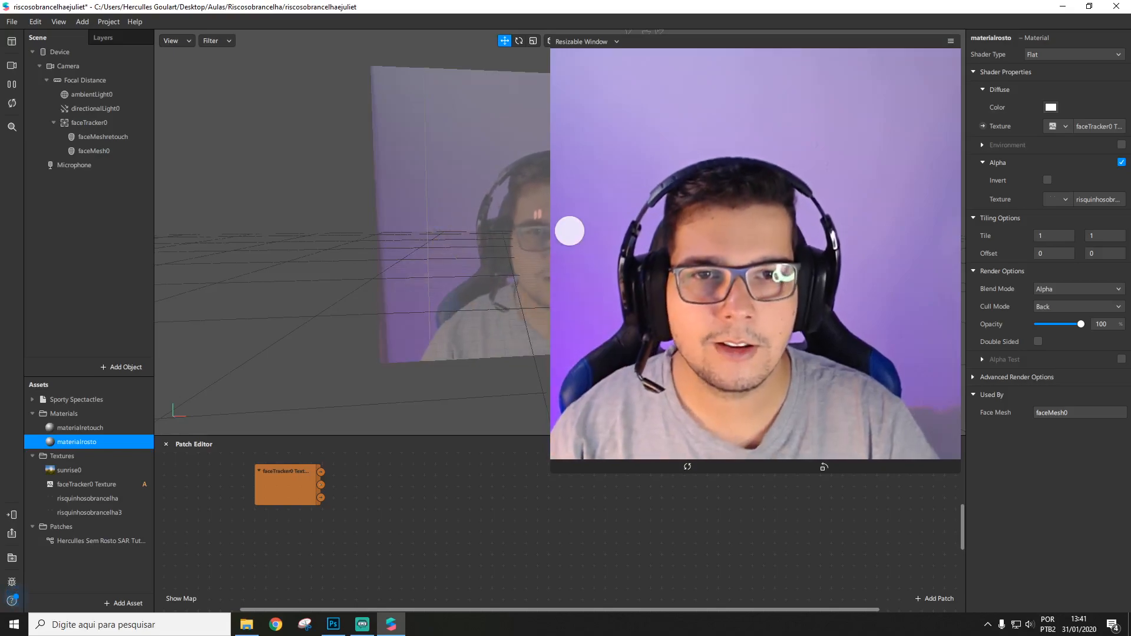
- Set materialrosto's vertical tiling offset to -0,055 and turn its Alpha option on
{"action": "left_click", "coordinate": [1105, 254]}
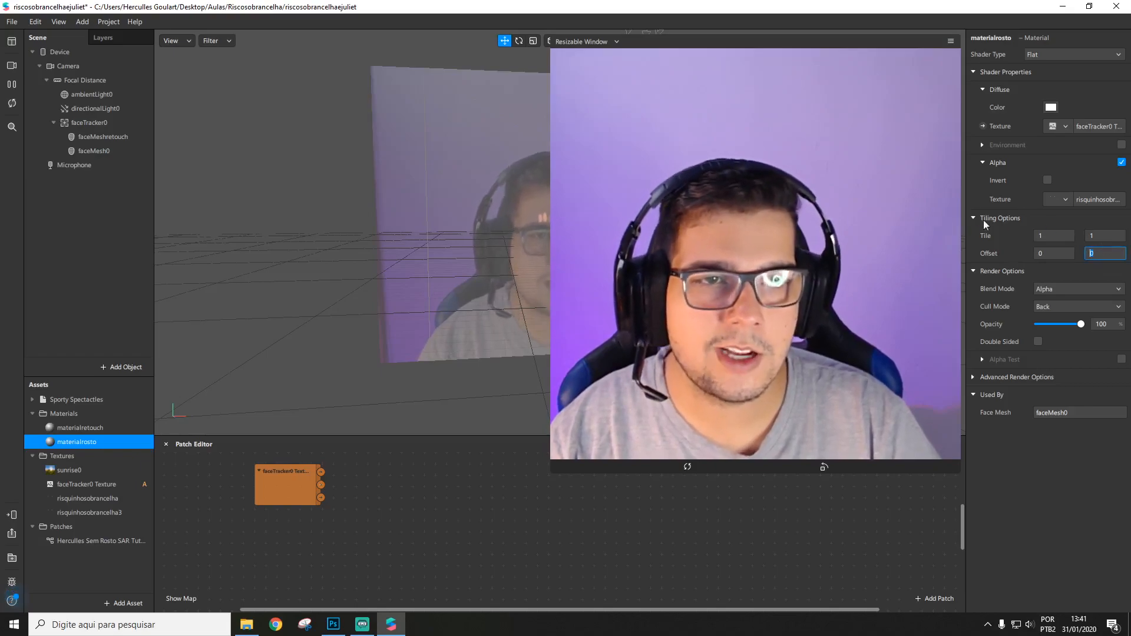
{"action": "type", "text": "-0,055"}
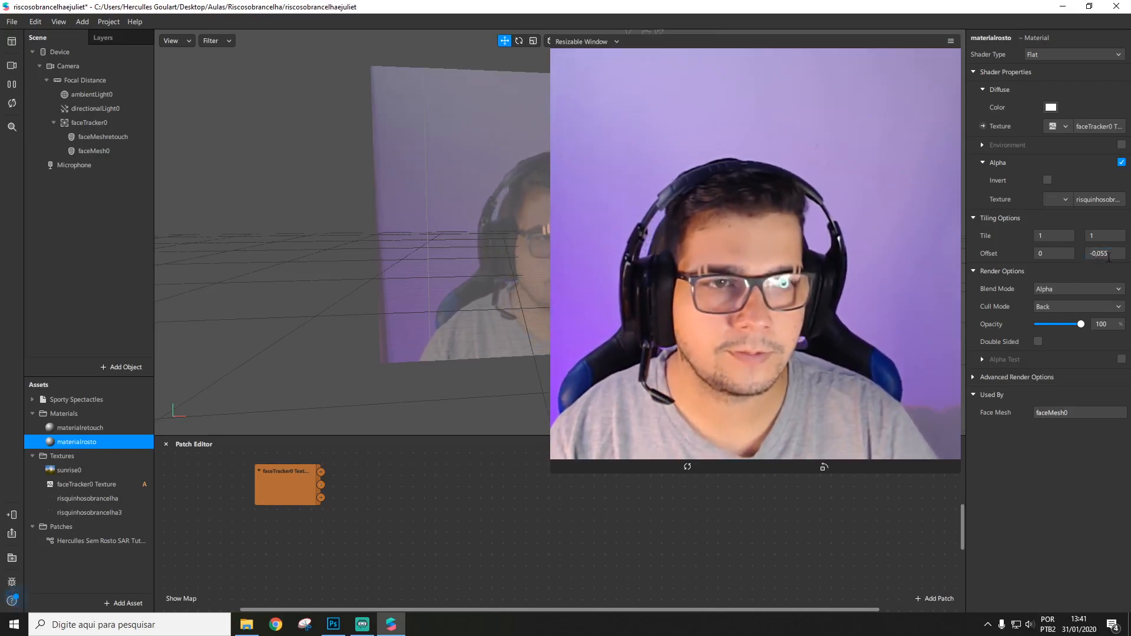
{"action": "key", "text": "BackSpace"}
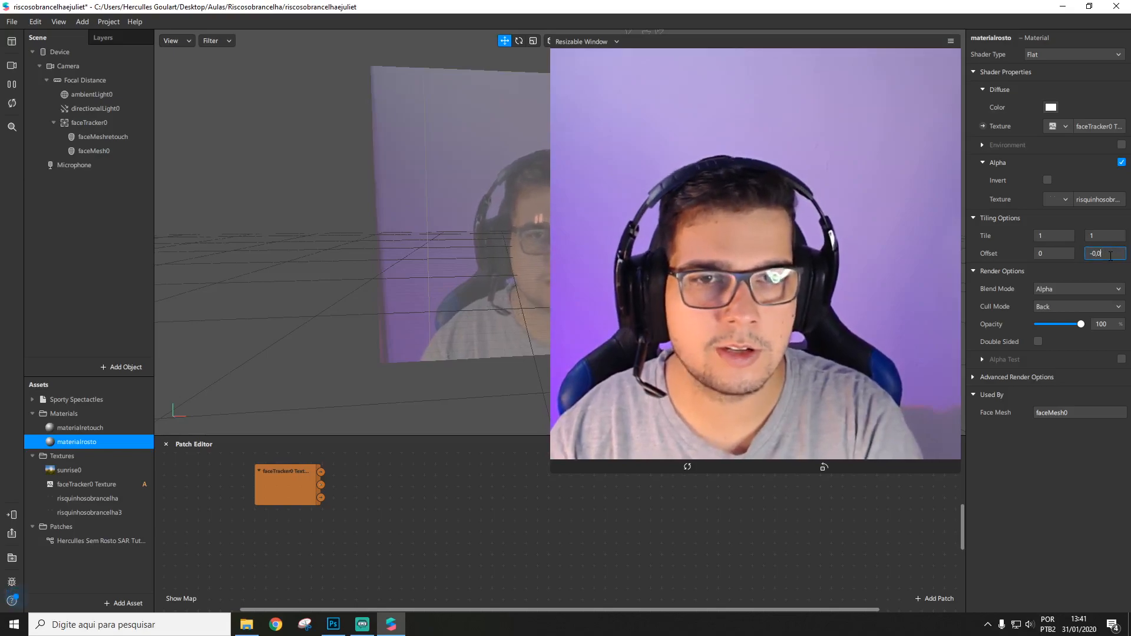
{"action": "key", "text": "BackSpace"}
{"action": "type", "text": "3"}
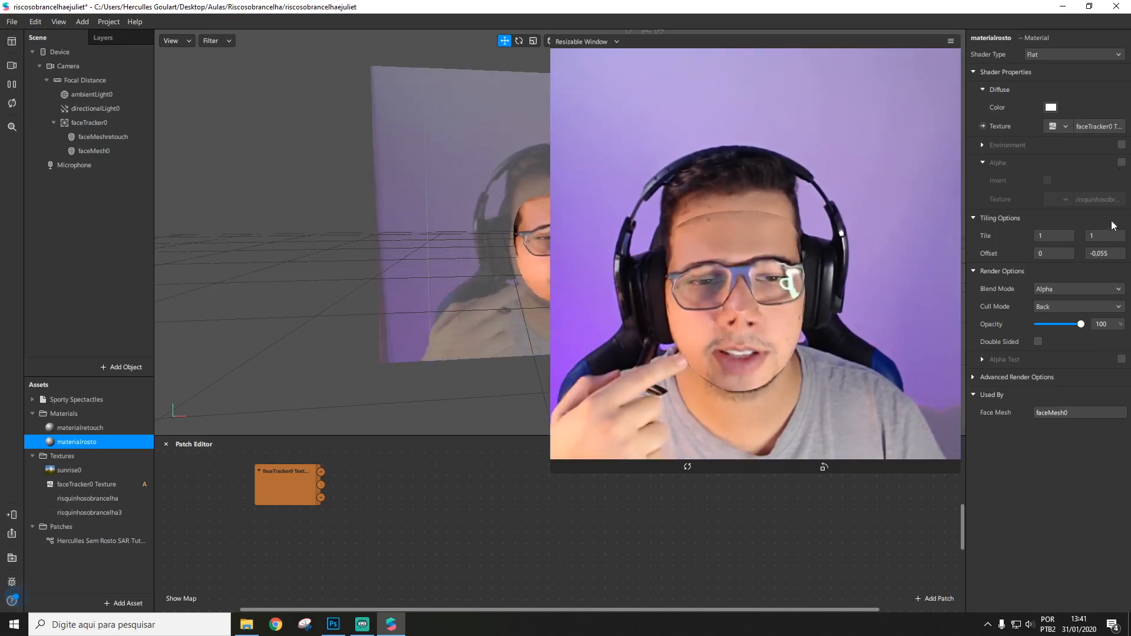
{"action": "left_click", "coordinate": [1121, 162]}
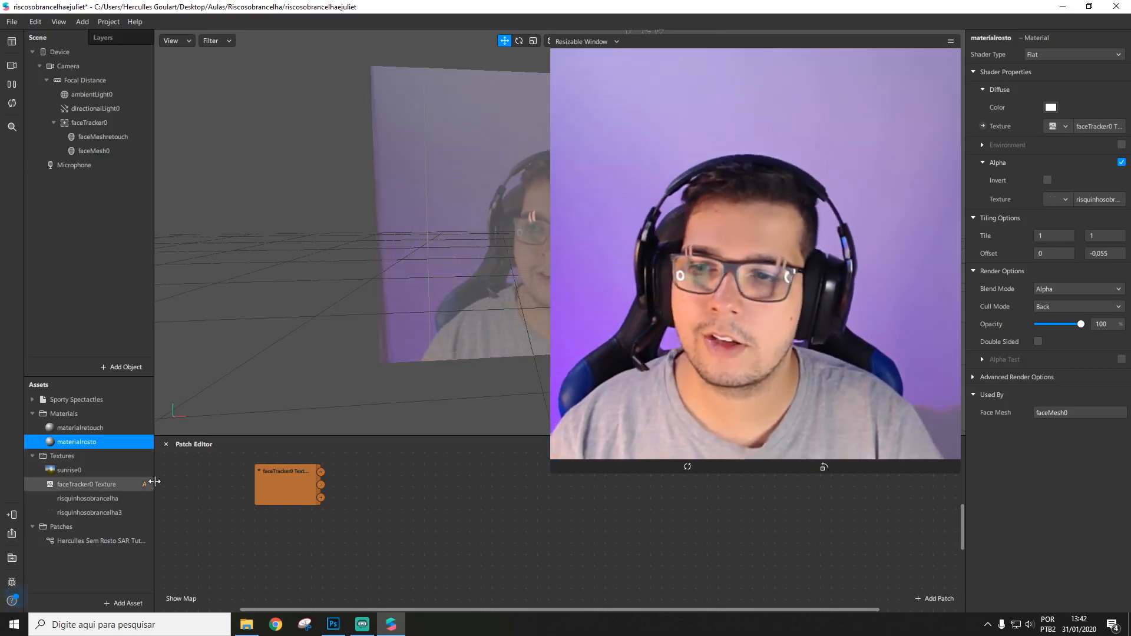
- Add the Sporty Spectactles asset to the scene under Focal Distance, beside faceTracker0
{"action": "left_click", "coordinate": [78, 400]}
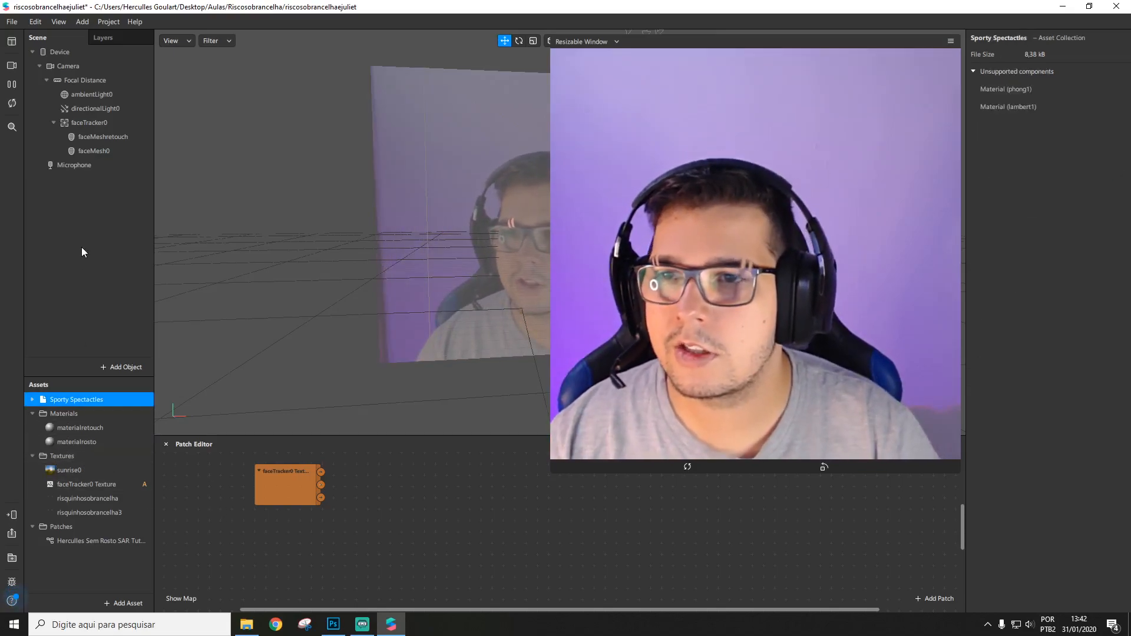
{"action": "left_click_drag", "start_coordinate": [58, 401], "coordinate": [71, 179]}
{"action": "left_click_drag", "start_coordinate": [93, 129], "coordinate": [88, 171]}
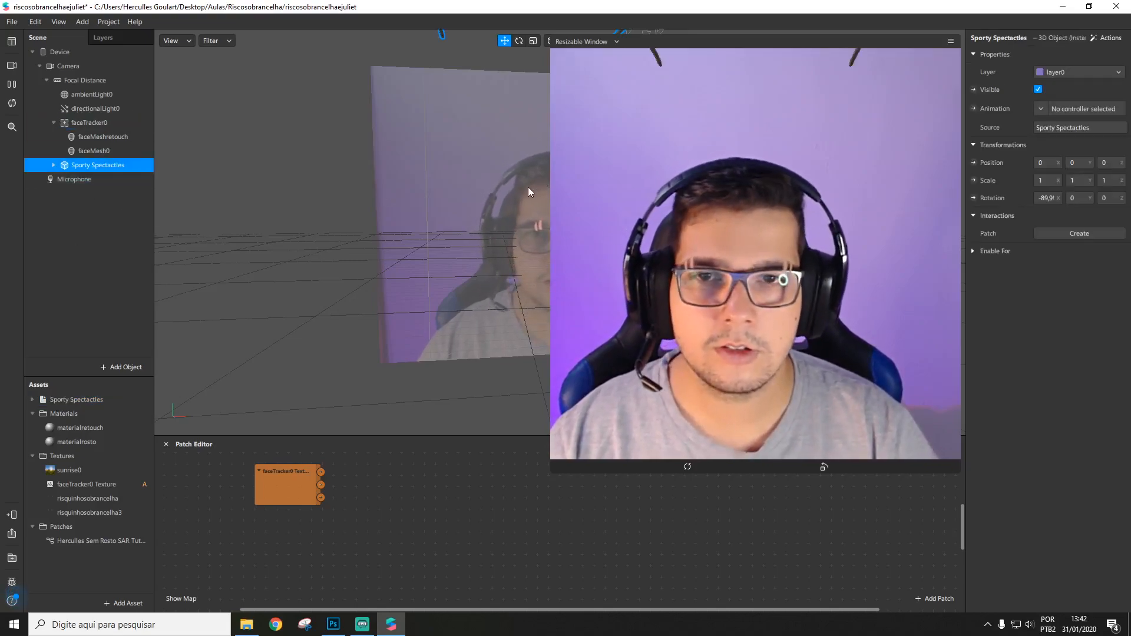
- Scale the Sporty Spectactles object to 0,3 on all three axes and deselect it
{"action": "scroll", "coordinate": [391, 146], "scroll_direction": "down", "scroll_amount": 5}
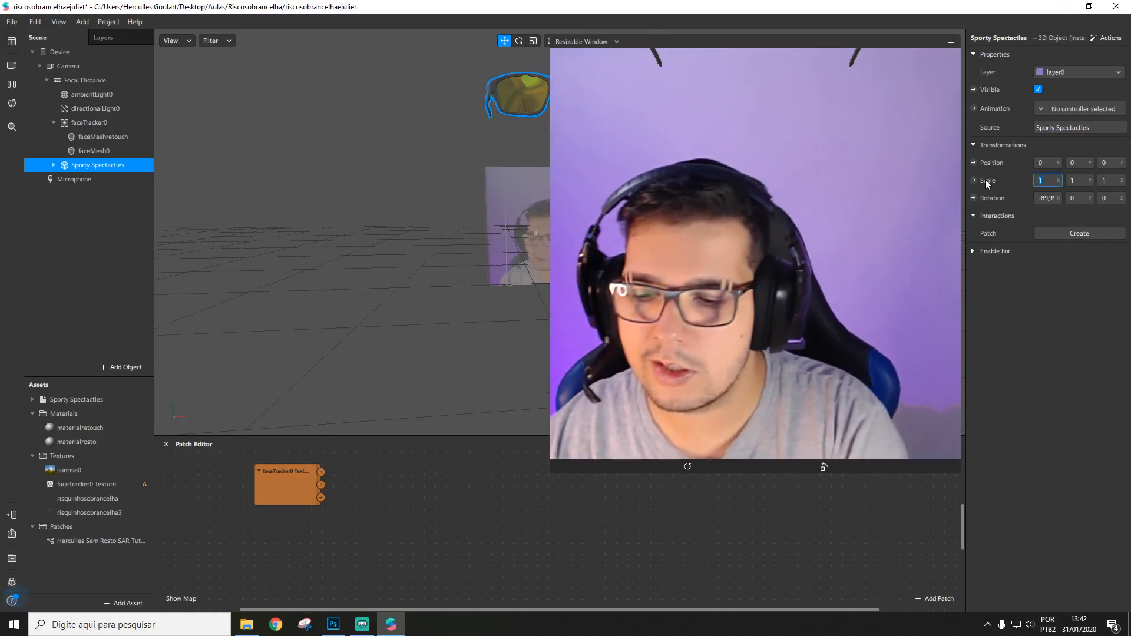
{"action": "type", "text": "0,3"}
{"action": "key", "text": "Return"}
{"action": "left_click", "coordinate": [1077, 181]}
{"action": "type", "text": "0,3"}
{"action": "key", "text": "Return"}
{"action": "left_click", "coordinate": [1110, 180]}
{"action": "type", "text": "0,3"}
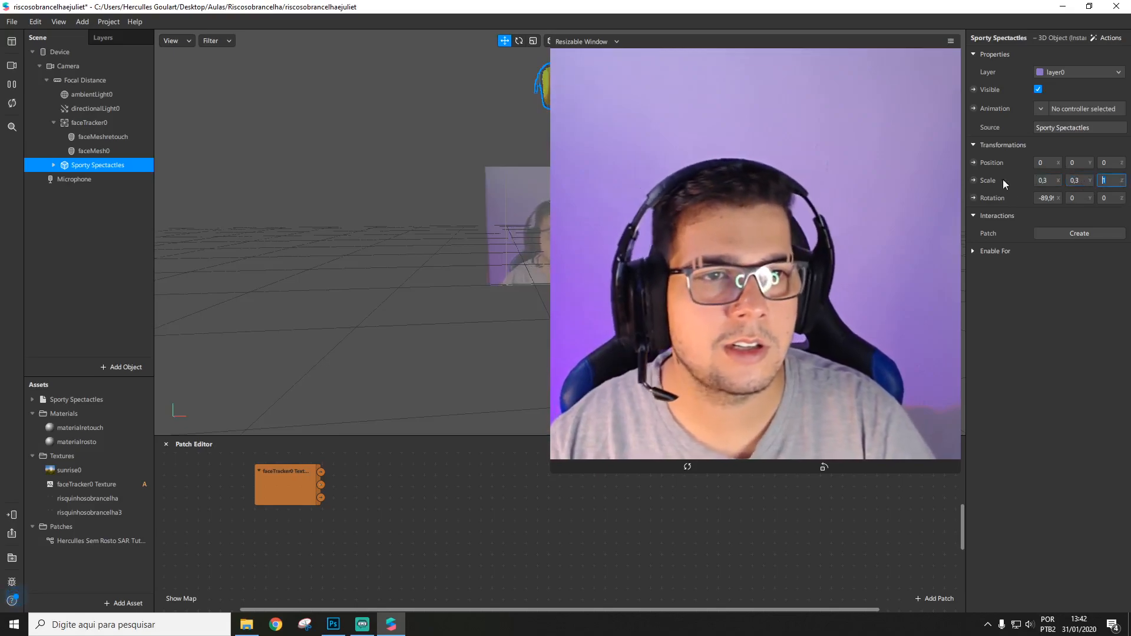
{"action": "key", "text": "Return"}
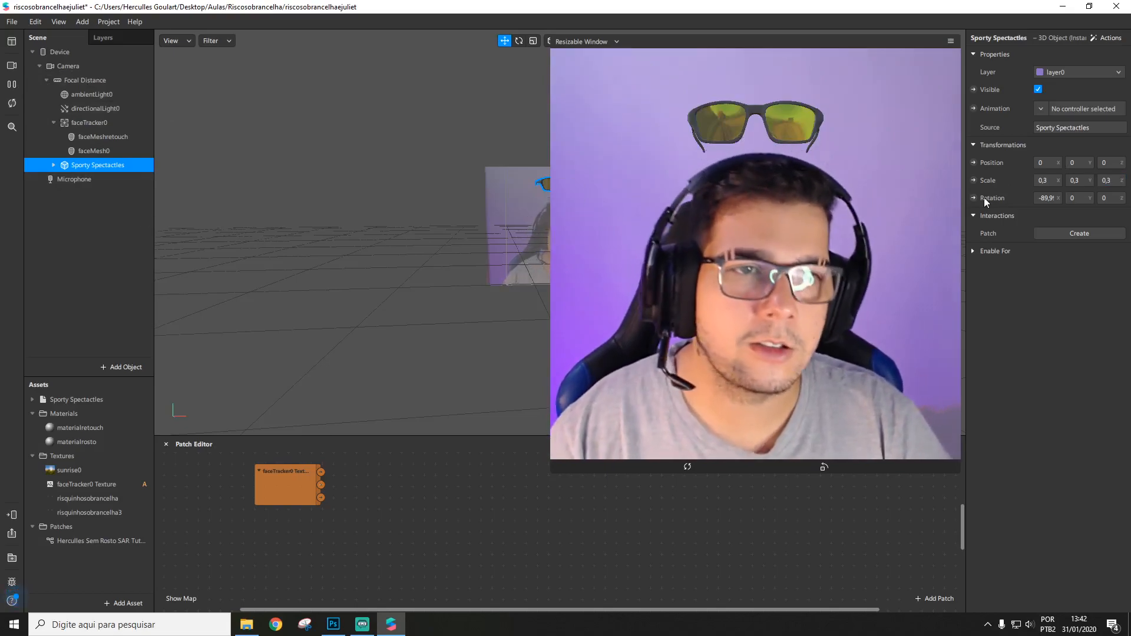
{"action": "left_click", "coordinate": [89, 219]}
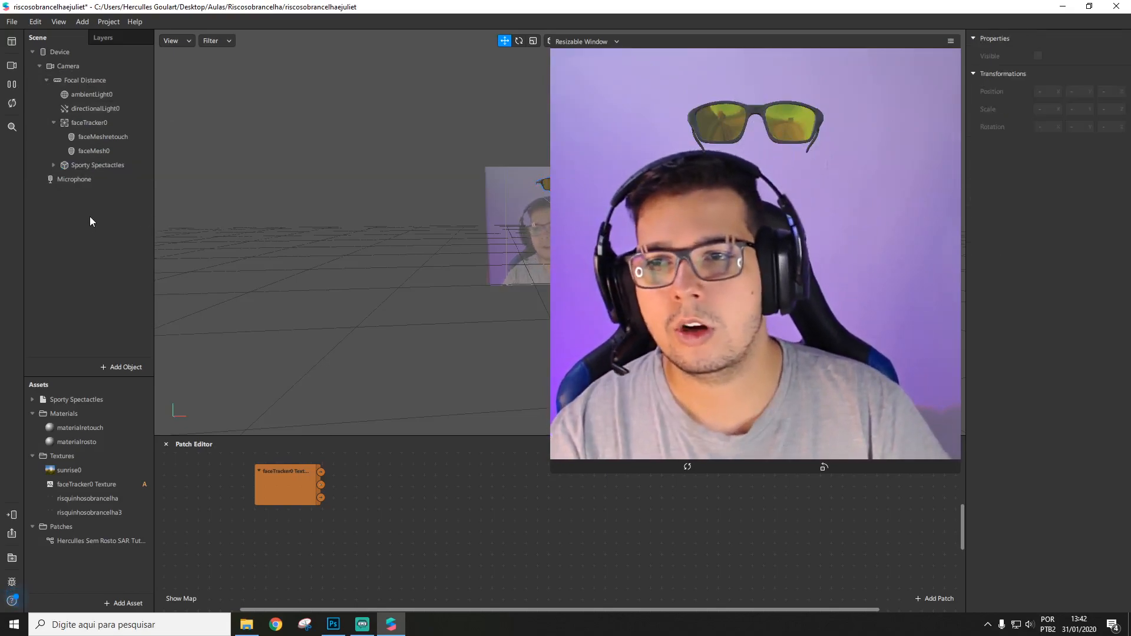
- Shrink the preview window to uncover the viewport and add a null object under Focal Distance
{"action": "left_click", "coordinate": [94, 168]}
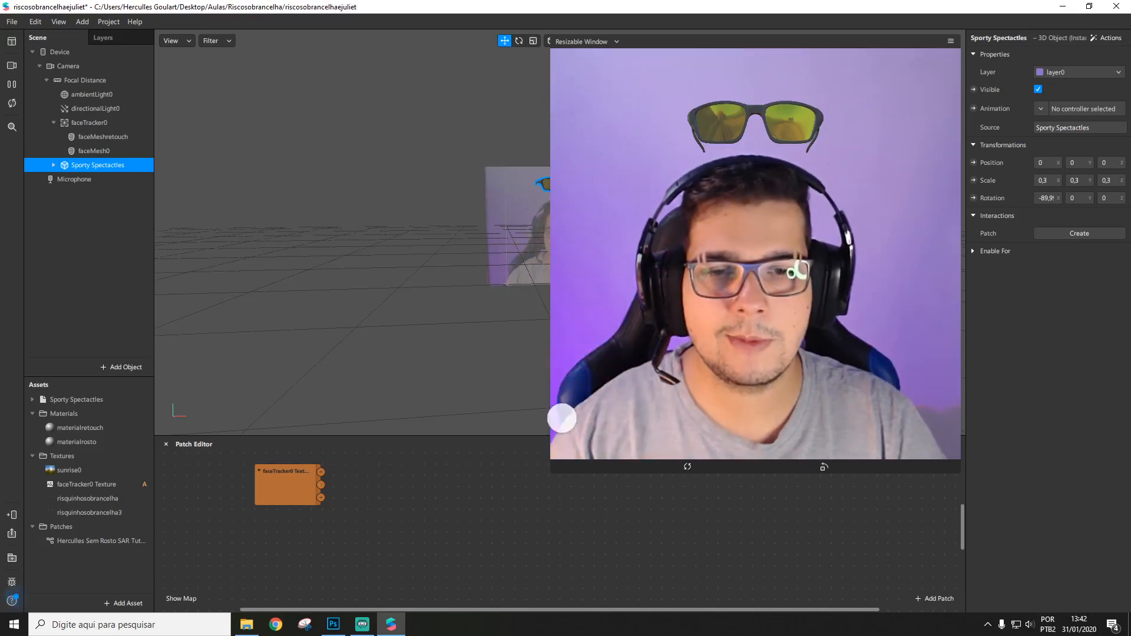
{"action": "left_click_drag", "start_coordinate": [551, 472], "coordinate": [740, 278]}
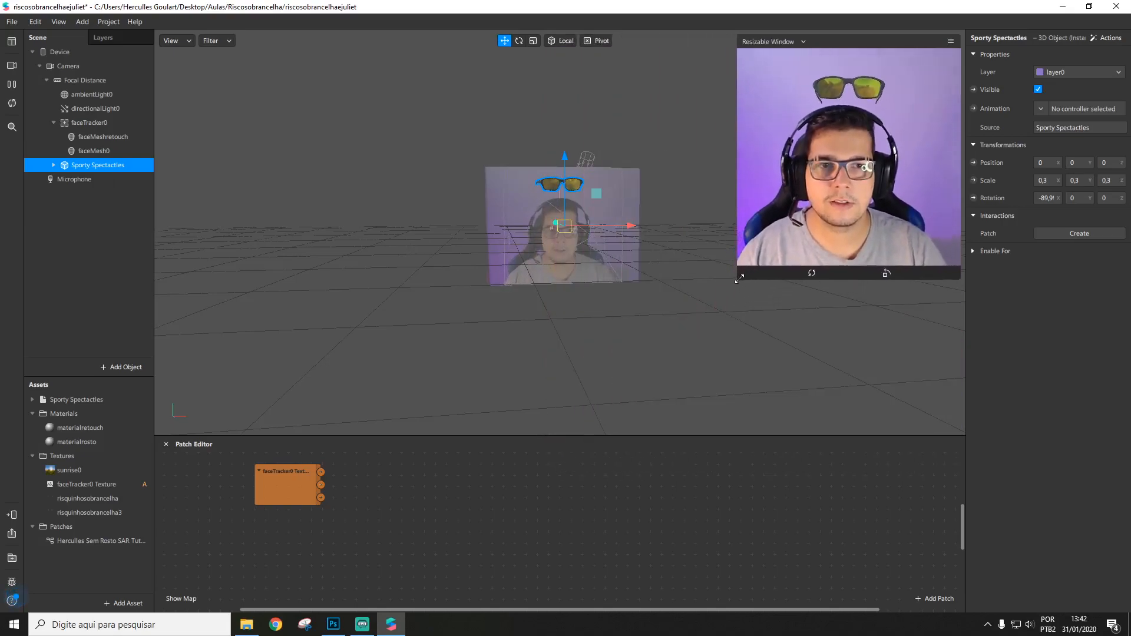
{"action": "scroll", "coordinate": [578, 206], "scroll_direction": "up", "scroll_amount": 3}
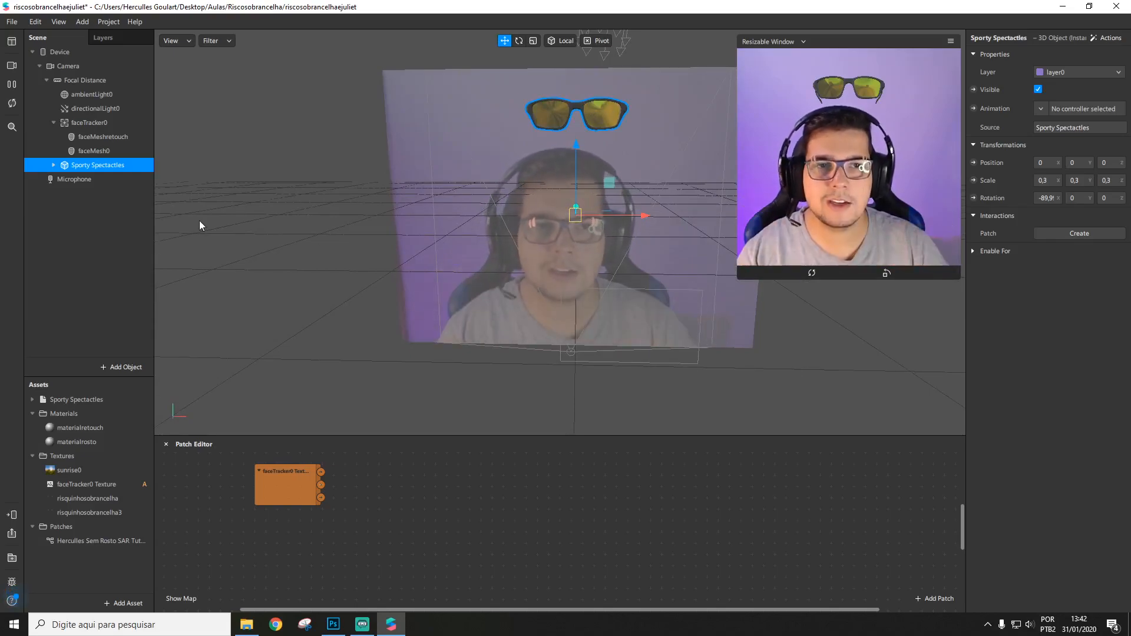
{"action": "left_click", "coordinate": [108, 207]}
{"action": "right_click", "coordinate": [104, 202]}
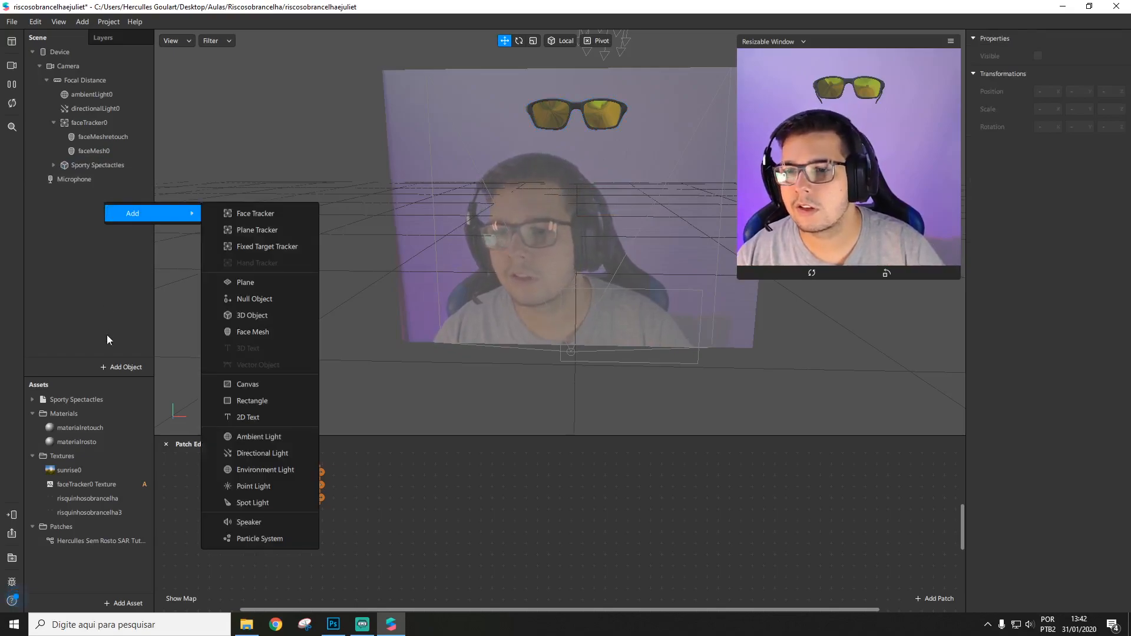
{"action": "left_click", "coordinate": [124, 366]}
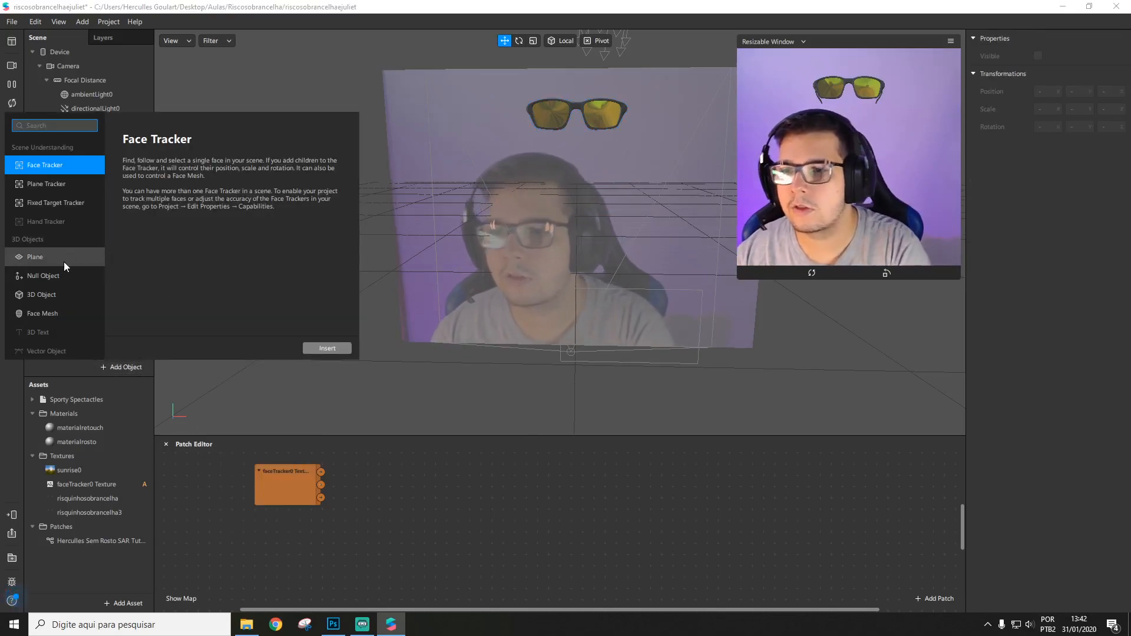
{"action": "type", "text": "null"}
{"action": "key", "text": "Return"}
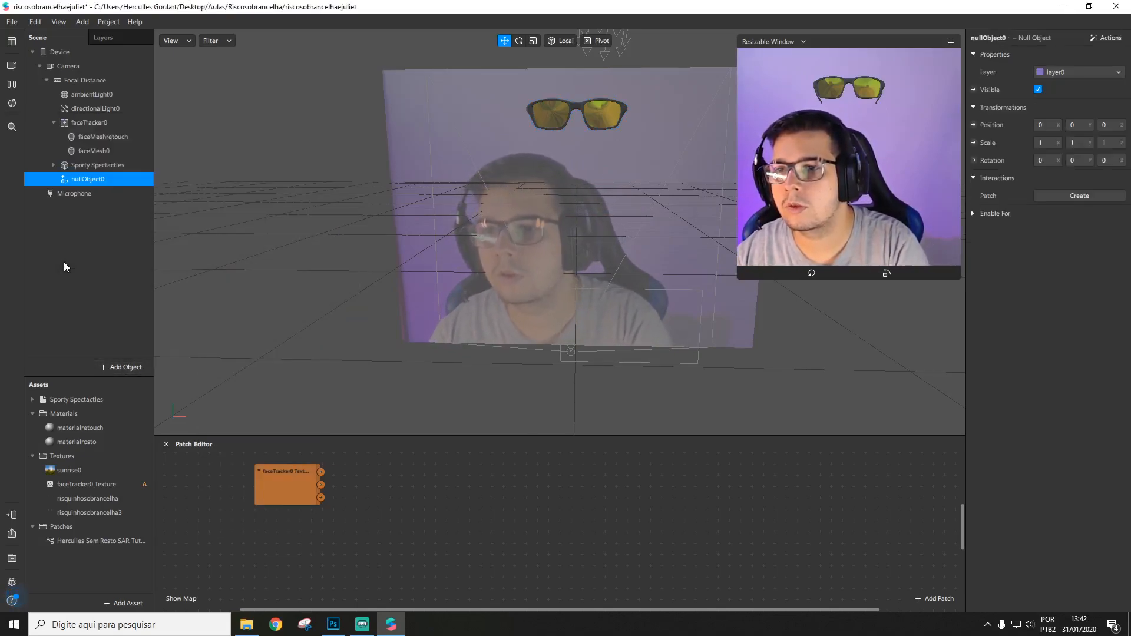
- Lower the Sporty Spectactles object along the vertical axis to a Y position of about -0,15
{"action": "left_click", "coordinate": [82, 167]}
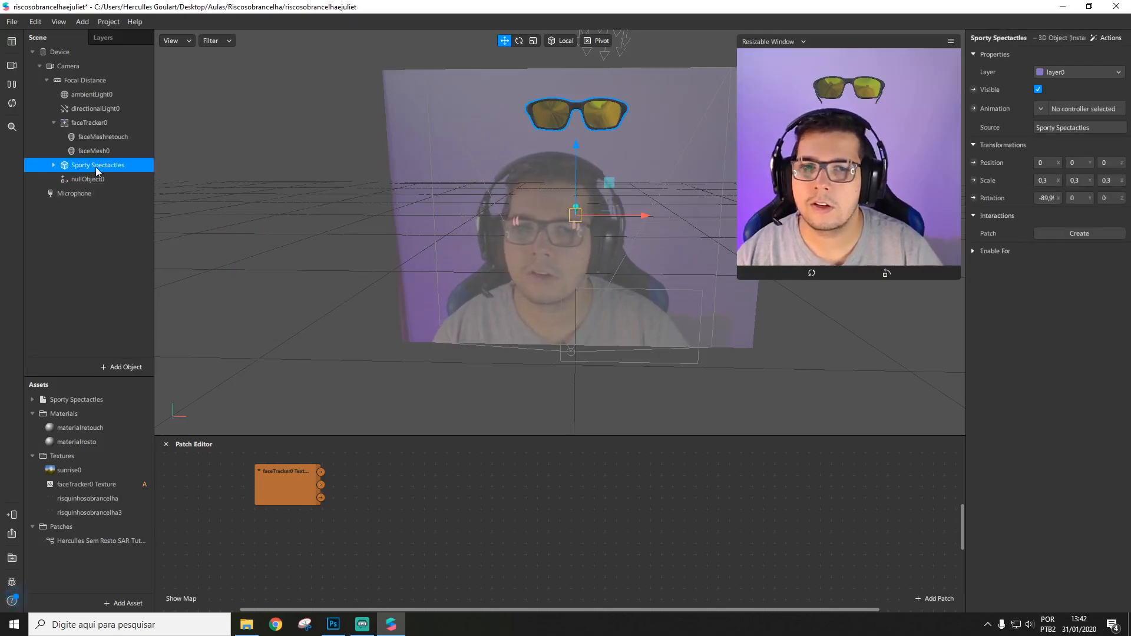
{"action": "left_click_drag", "start_coordinate": [576, 147], "coordinate": [577, 238]}
{"action": "left_click", "coordinate": [87, 179]}
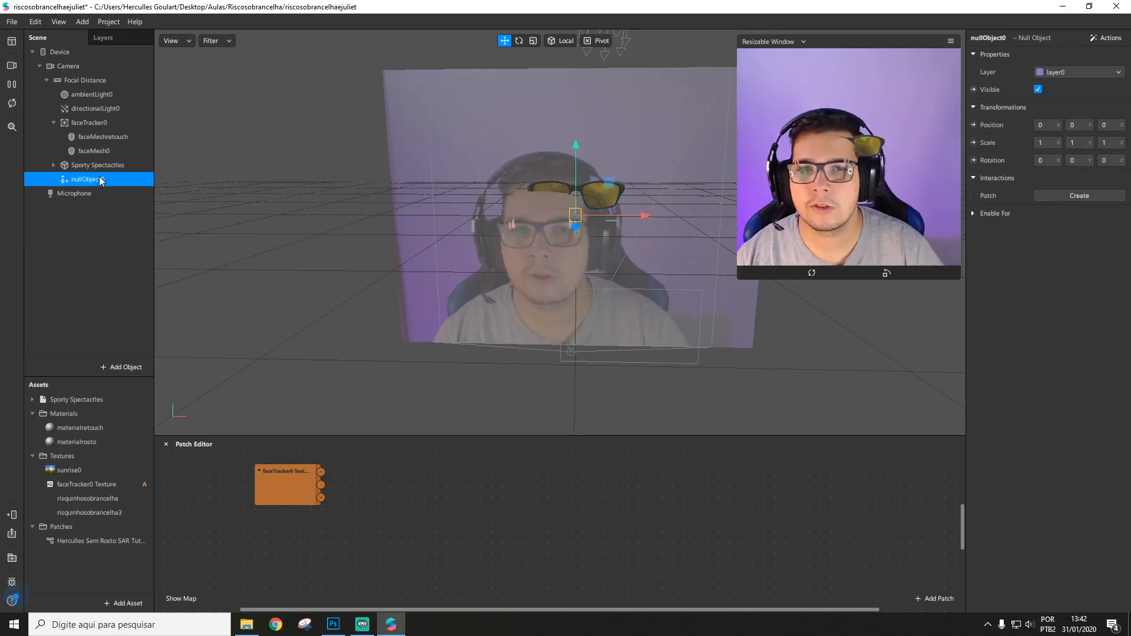
{"action": "left_click", "coordinate": [94, 165]}
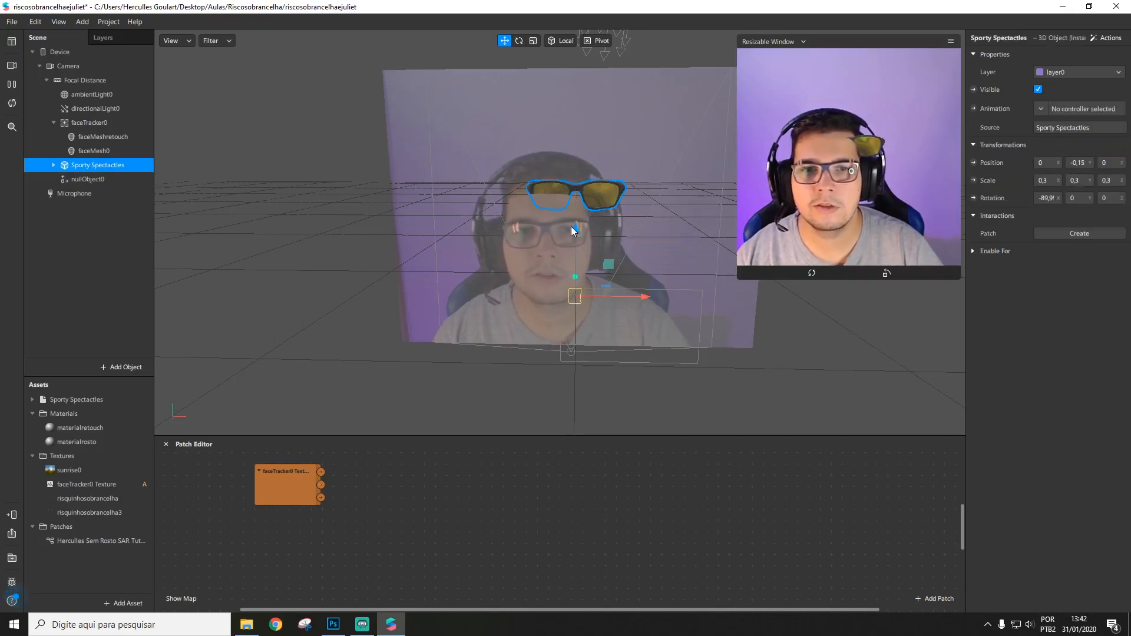
{"action": "left_click", "coordinate": [103, 178]}
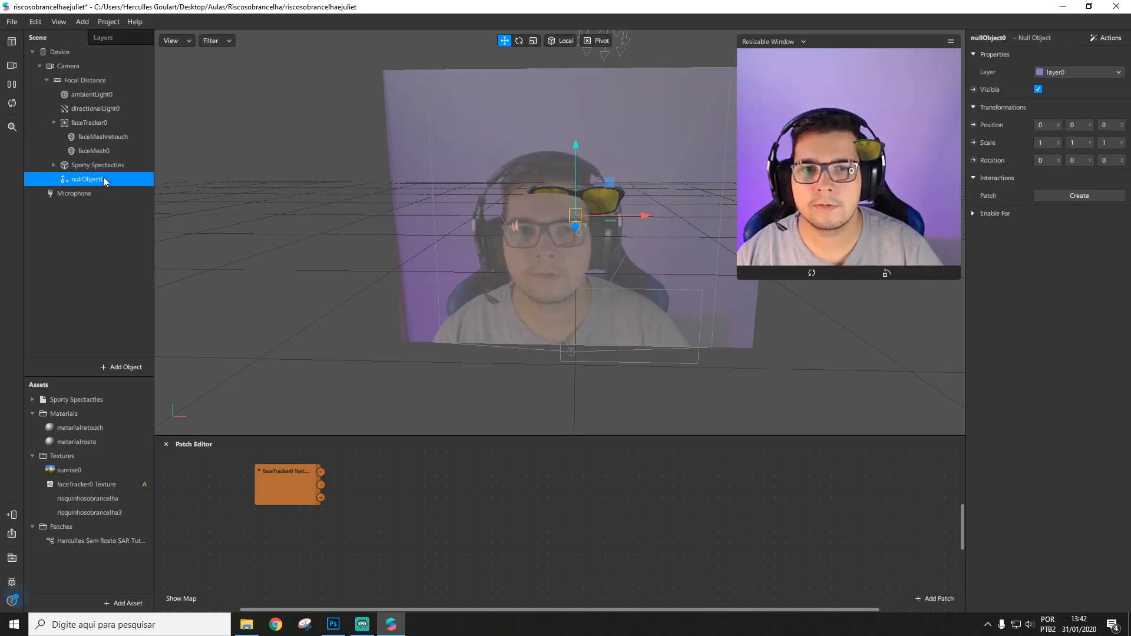
{"action": "left_click", "coordinate": [101, 164]}
{"action": "left_click", "coordinate": [88, 178]}
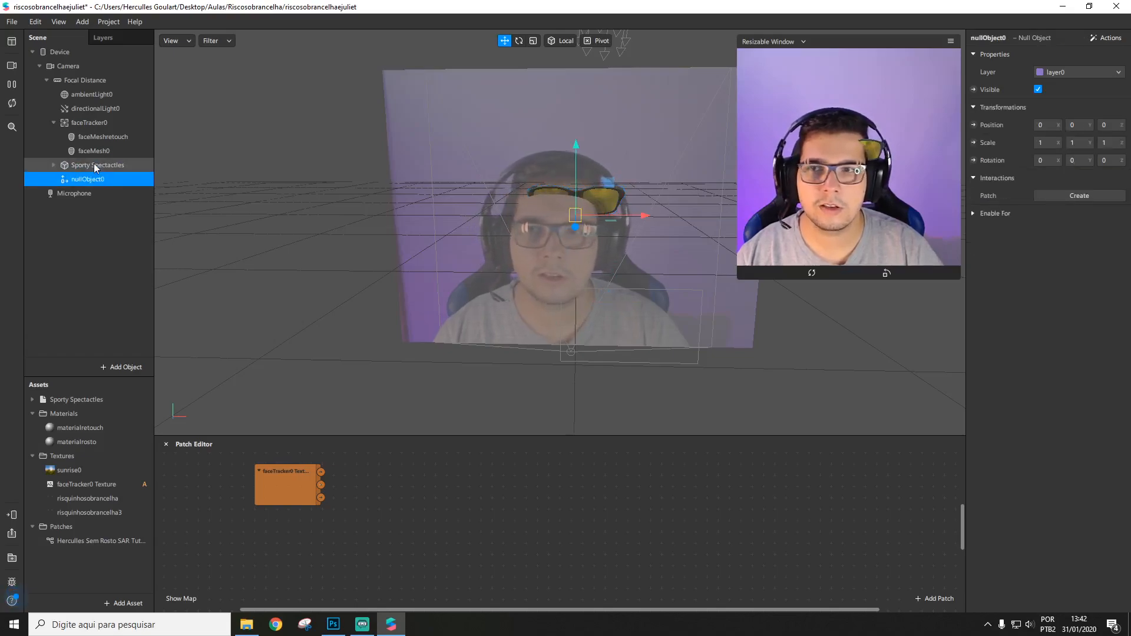
- Nest Sporty Spectactles inside nullObject0 and place nullObject0 inside faceTracker0, above the face meshes
{"action": "left_click", "coordinate": [97, 168]}
{"action": "left_click_drag", "start_coordinate": [82, 167], "coordinate": [97, 125]}
{"action": "left_click", "coordinate": [84, 165]}
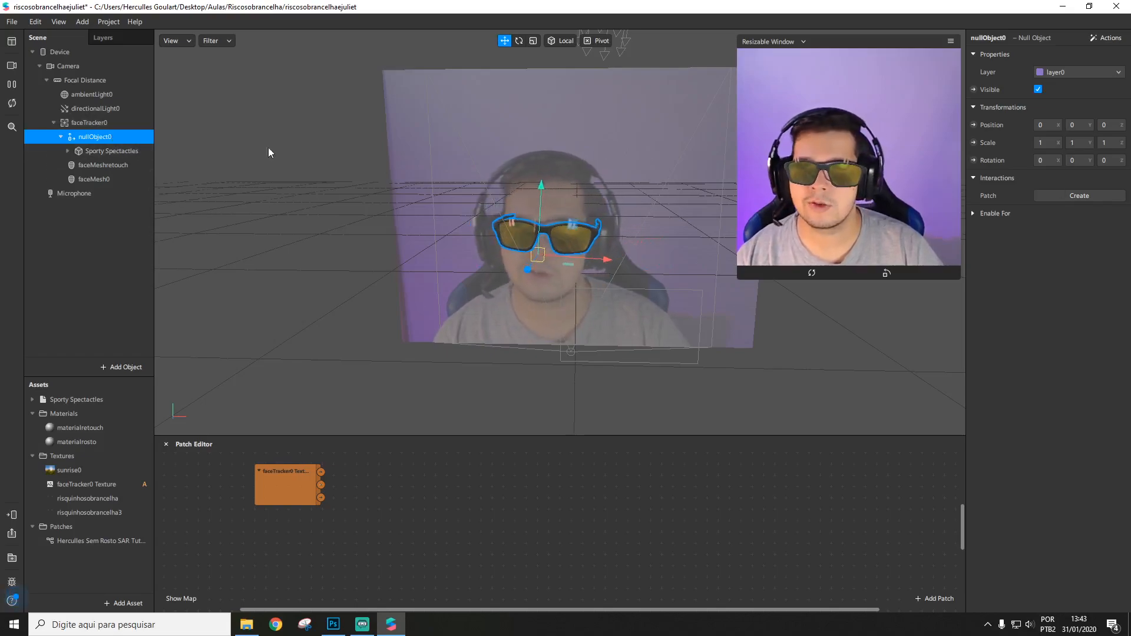
- Adjust nullObject0's Z position, trying 0,01 and settling on 0,04
{"action": "left_click", "coordinate": [1107, 125]}
{"action": "type", "text": "0,0"}
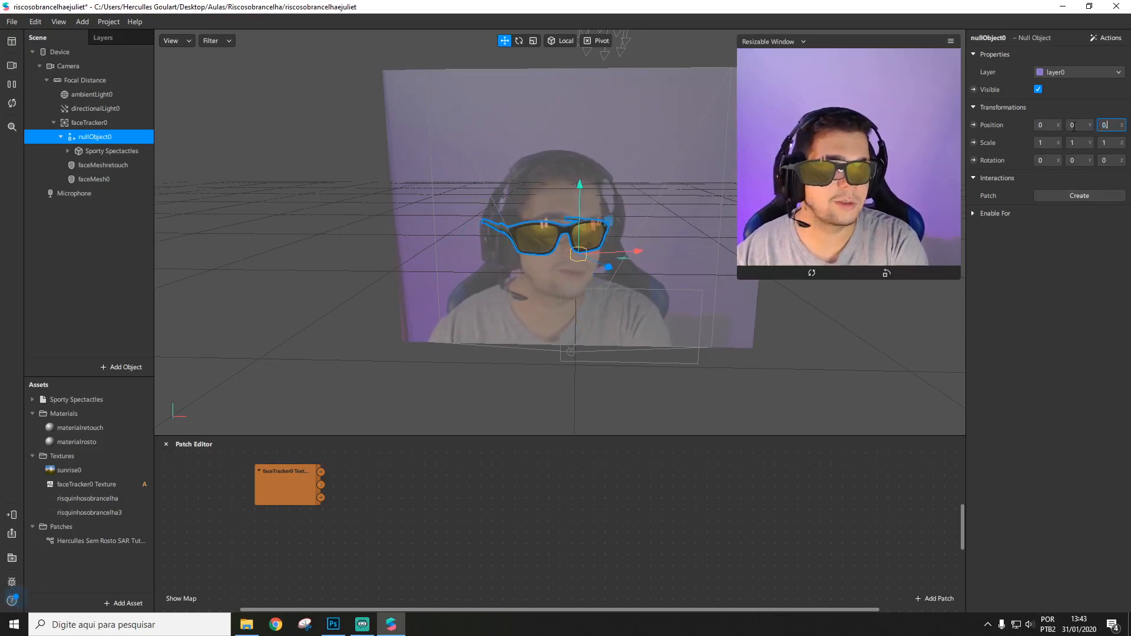
{"action": "type", "text": "1"}
{"action": "key", "text": "Return"}
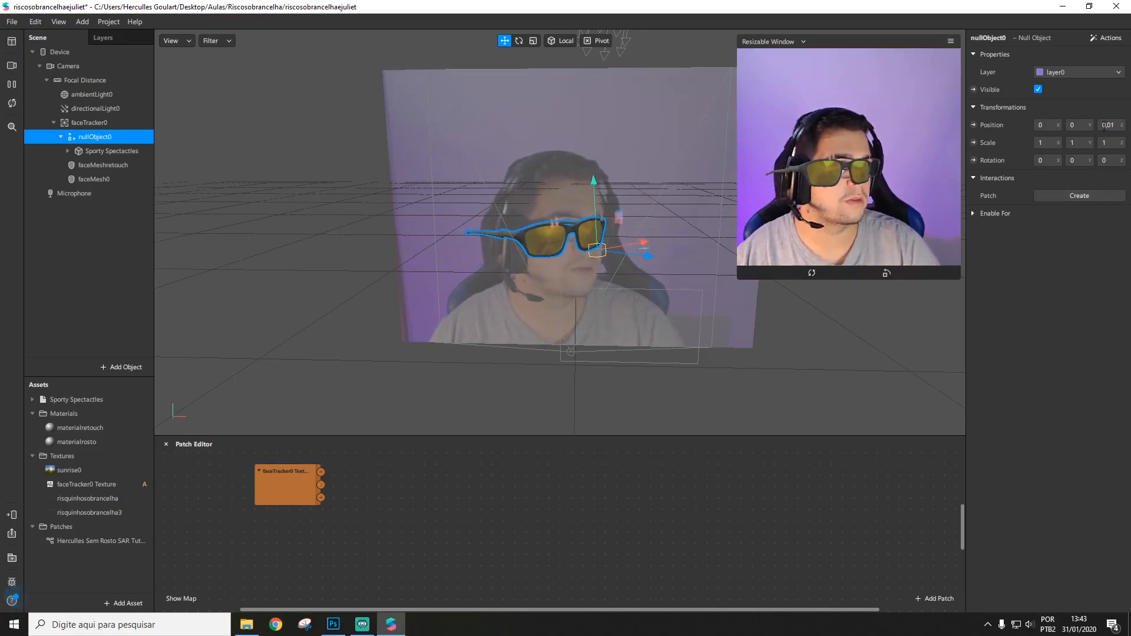
{"action": "key", "text": "BackSpace"}
{"action": "key", "text": "Return"}
{"action": "left_click", "coordinate": [1116, 125]}
{"action": "key", "text": "BackSpace"}
{"action": "type", "text": "02"}
{"action": "key", "text": "BackSpace"}
{"action": "type", "text": "4"}
{"action": "key", "text": "Return"}
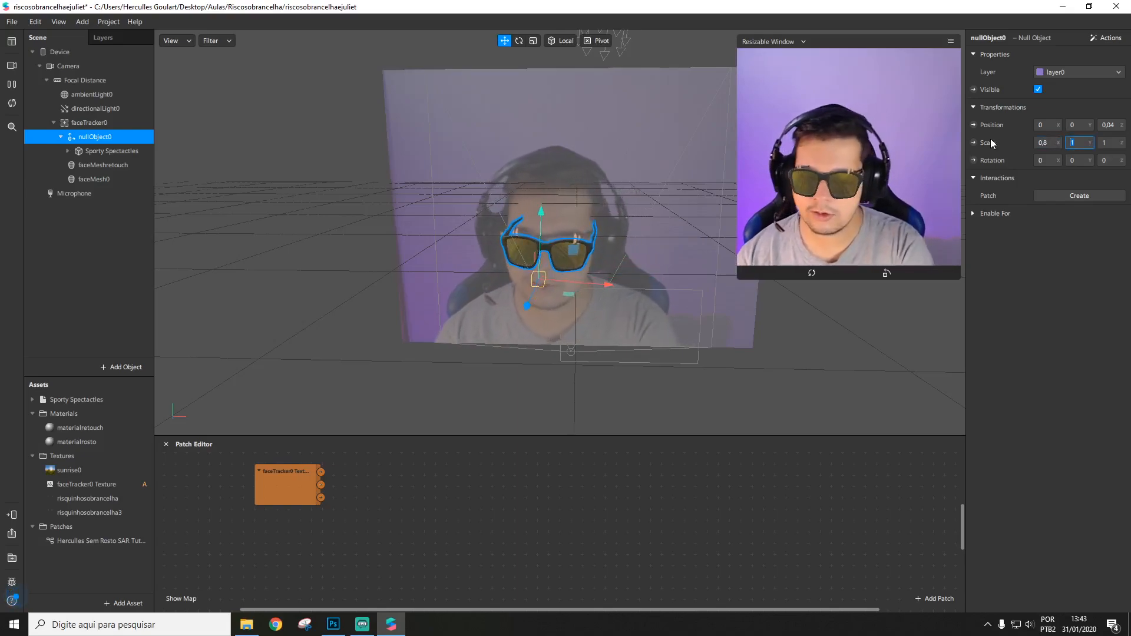
- Set nullObject0's Y and Z scale to 0,6 and its Y position to 0,01
{"action": "type", "text": ",6"}
{"action": "key", "text": "Return"}
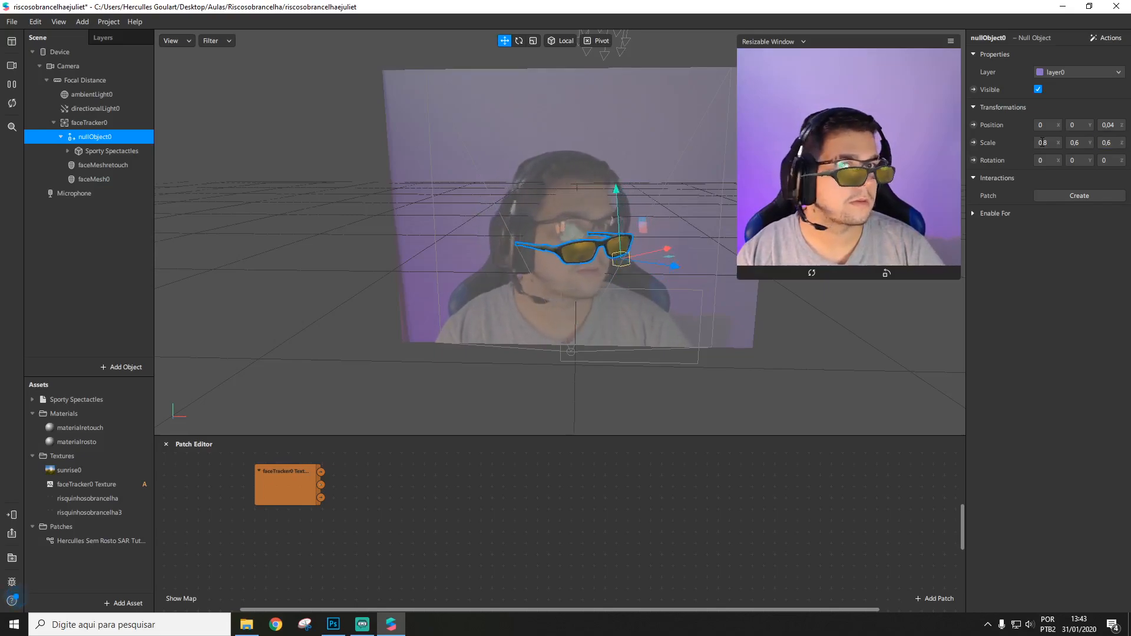
{"action": "left_click", "coordinate": [1085, 125]}
{"action": "type", "text": "0,02"}
{"action": "key", "text": "Return"}
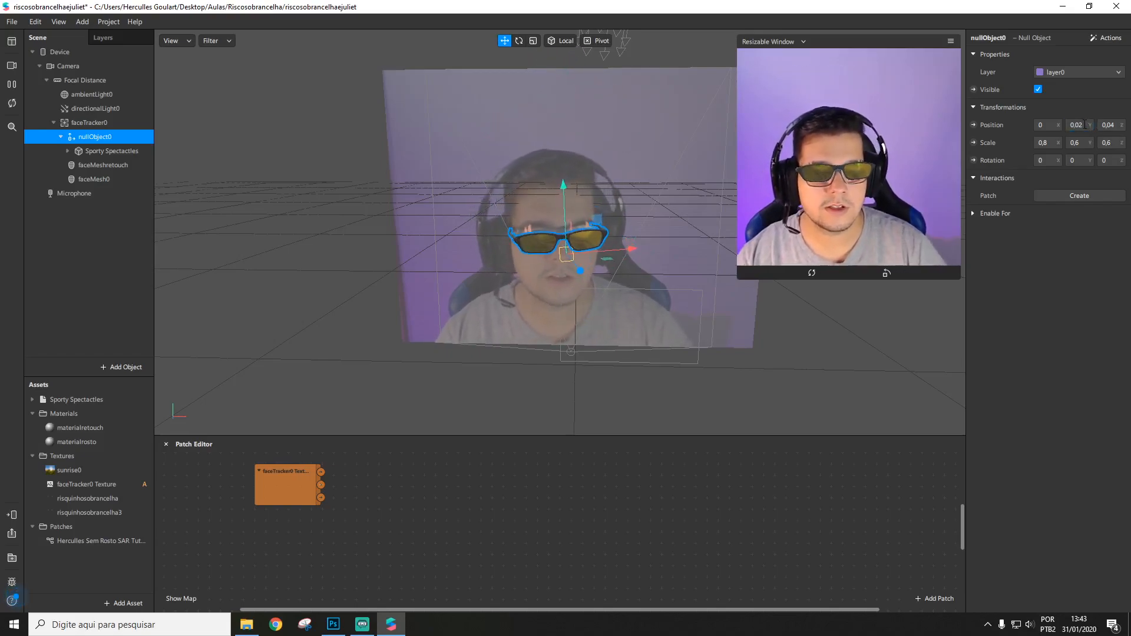
{"action": "left_click", "coordinate": [1086, 125]}
{"action": "type", "text": "0,01"}
{"action": "key", "text": "Return"}
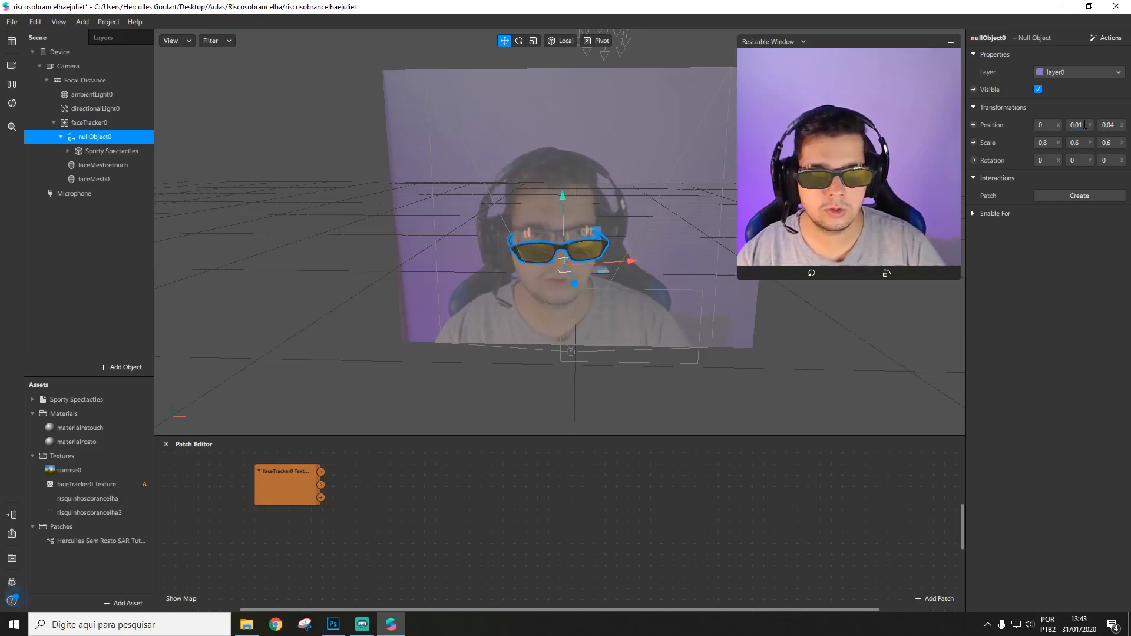
- Set nullObject0's X scale to 0,75, after trying 0,7
{"action": "left_click", "coordinate": [1048, 143]}
{"action": "type", "text": "0,7"}
{"action": "key", "text": "Return"}
{"action": "left_click", "coordinate": [1048, 142]}
{"action": "type", "text": "0,75"}
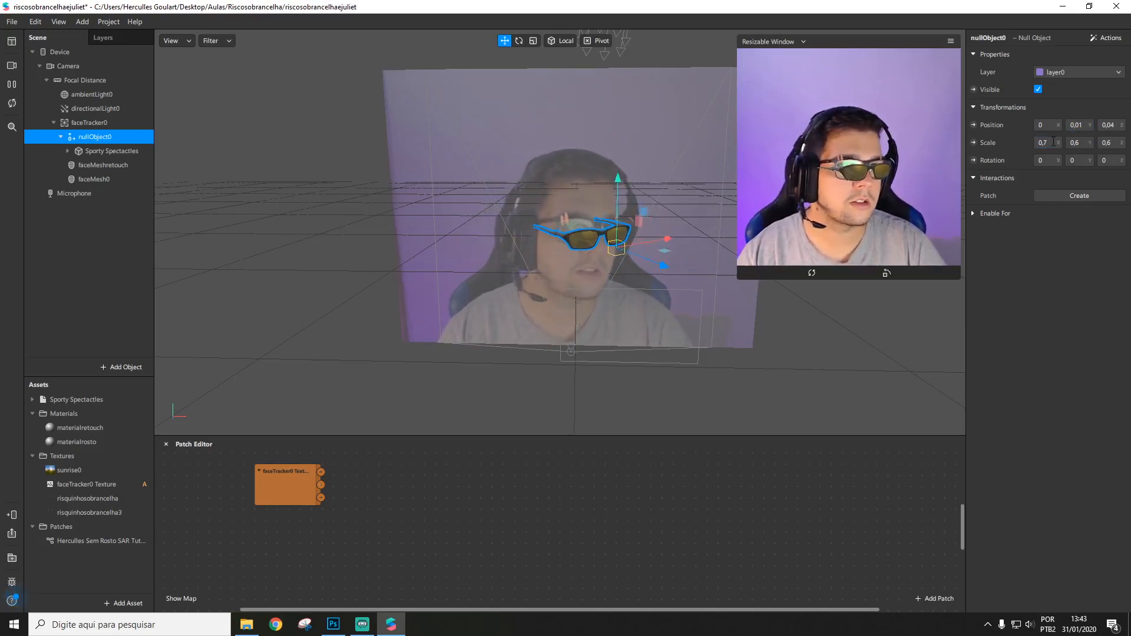
{"action": "key", "text": "Return"}
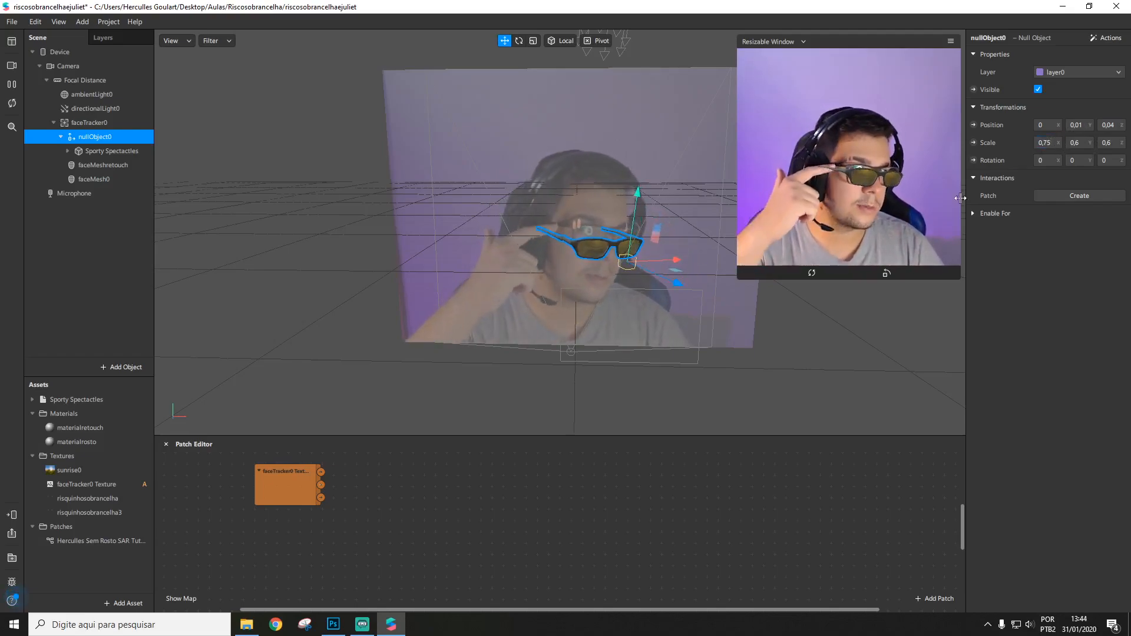
- Tilt the glasses by setting nullObject0's X rotation to 6, after trying 8
{"action": "scroll", "coordinate": [584, 283], "scroll_direction": "up", "scroll_amount": 5}
{"action": "middle_click_drag", "start_coordinate": [707, 296], "coordinate": [592, 298]}
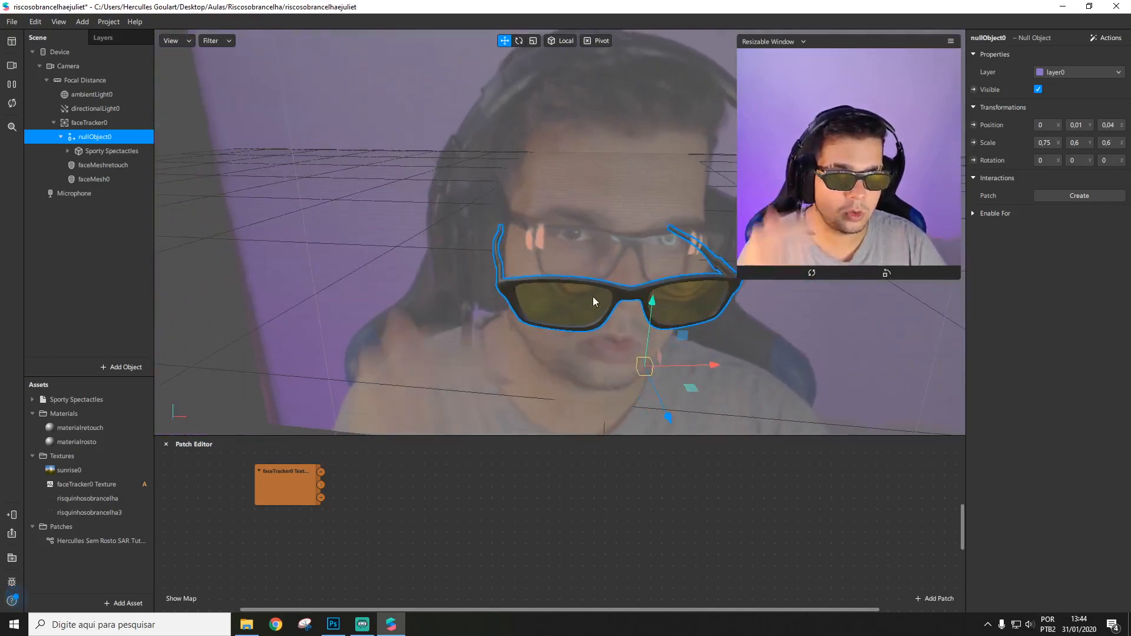
{"action": "left_click", "coordinate": [1047, 159]}
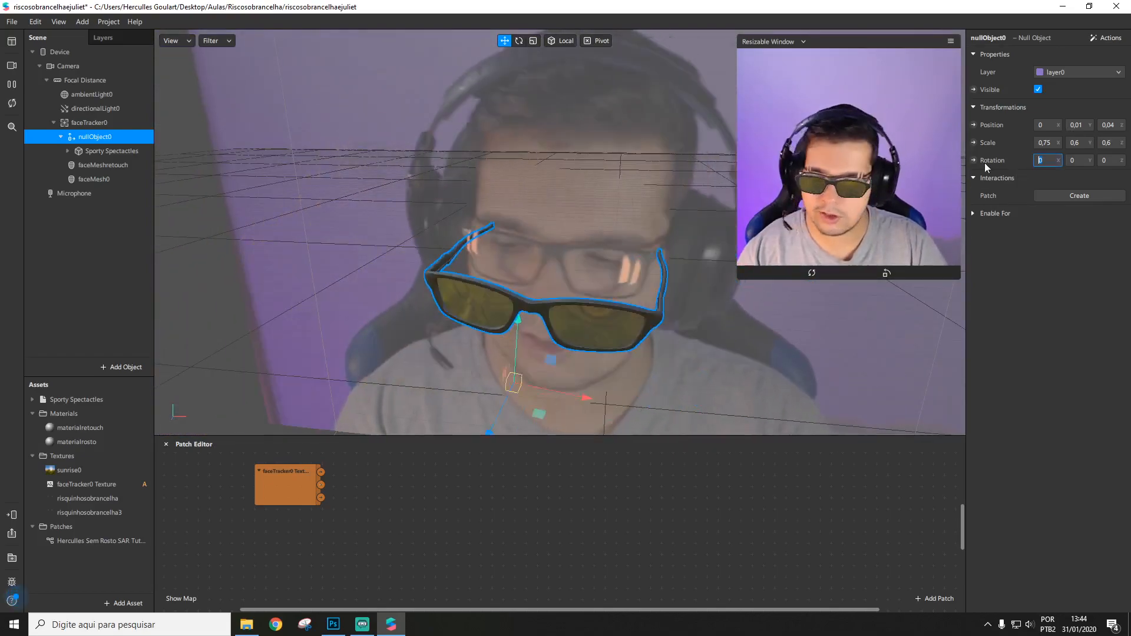
{"action": "type", "text": "8"}
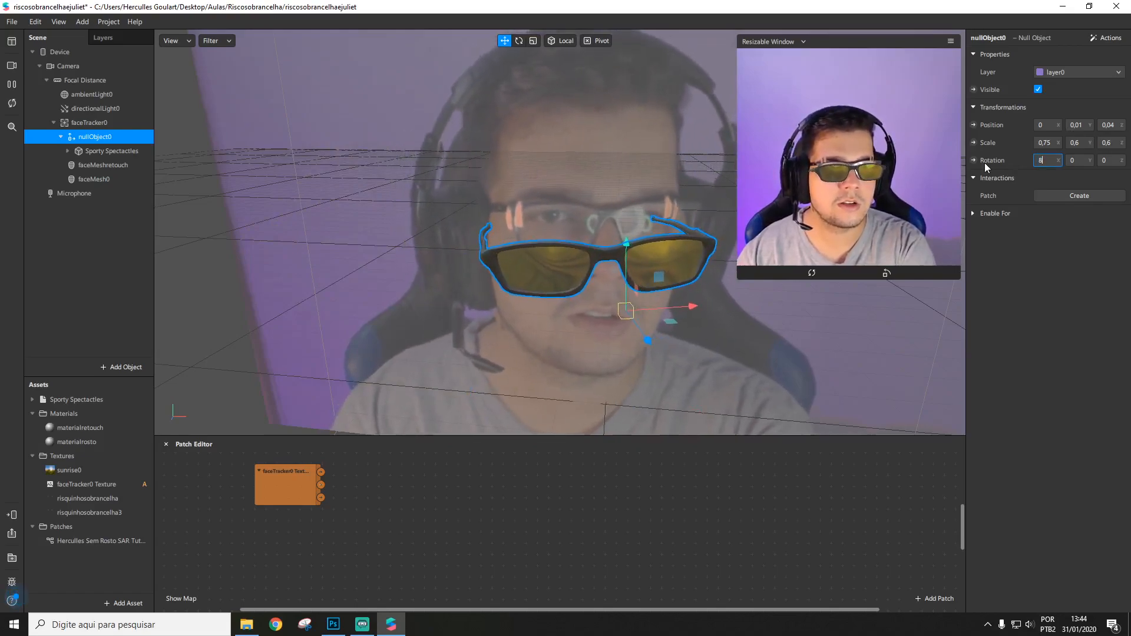
{"action": "key", "text": "Return"}
{"action": "left_click", "coordinate": [1055, 163]}
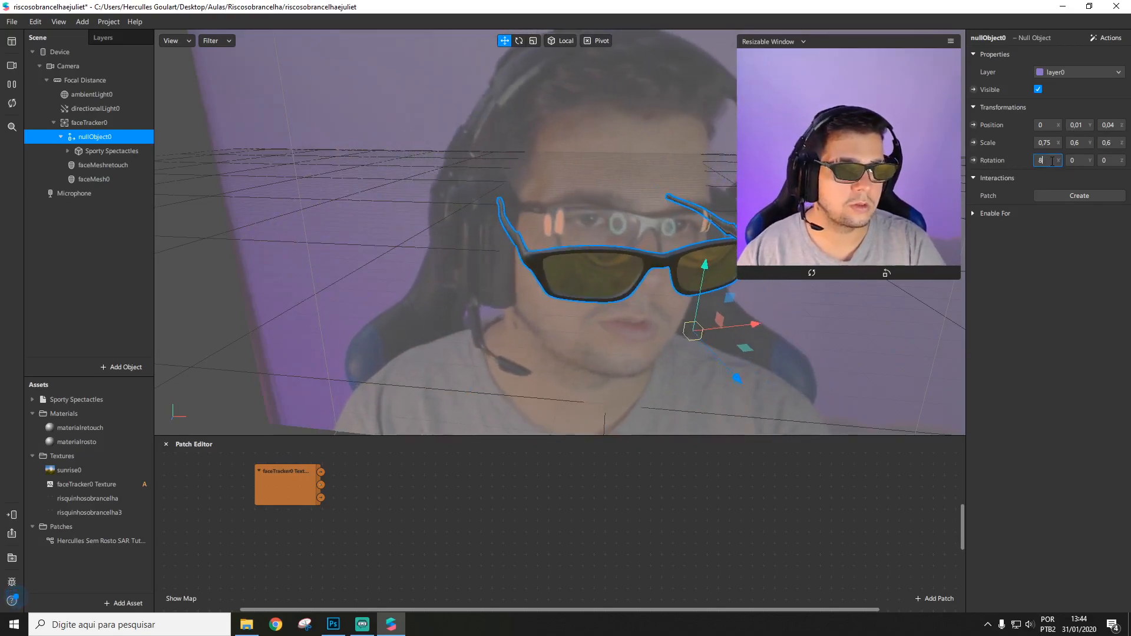
{"action": "type", "text": "6"}
{"action": "key", "text": "Return"}
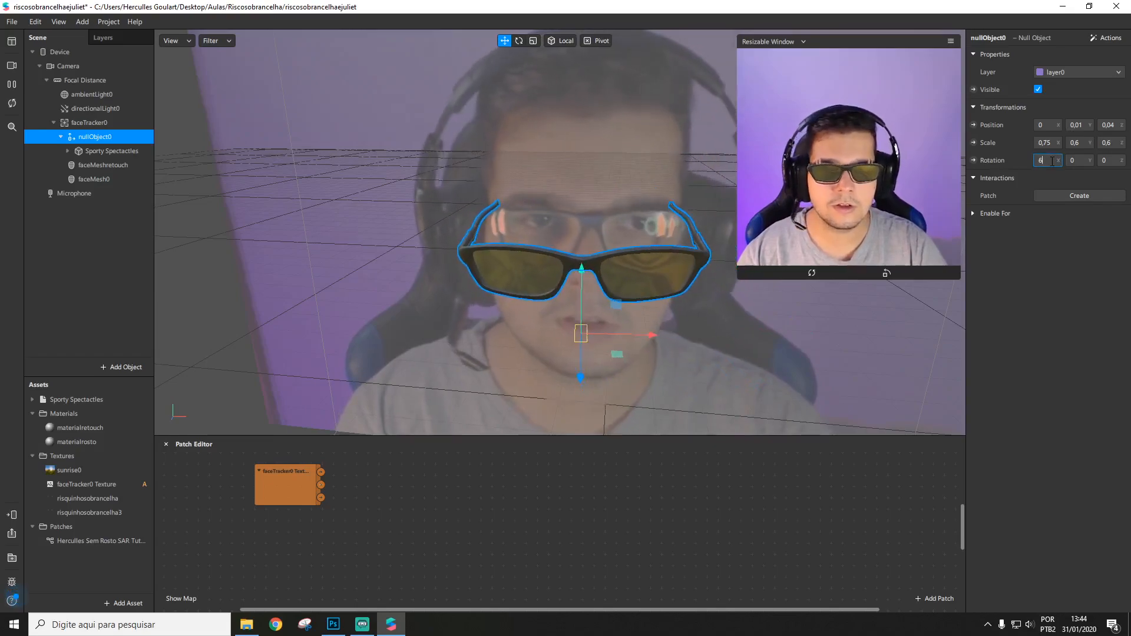
{"action": "left_click", "coordinate": [1053, 160]}
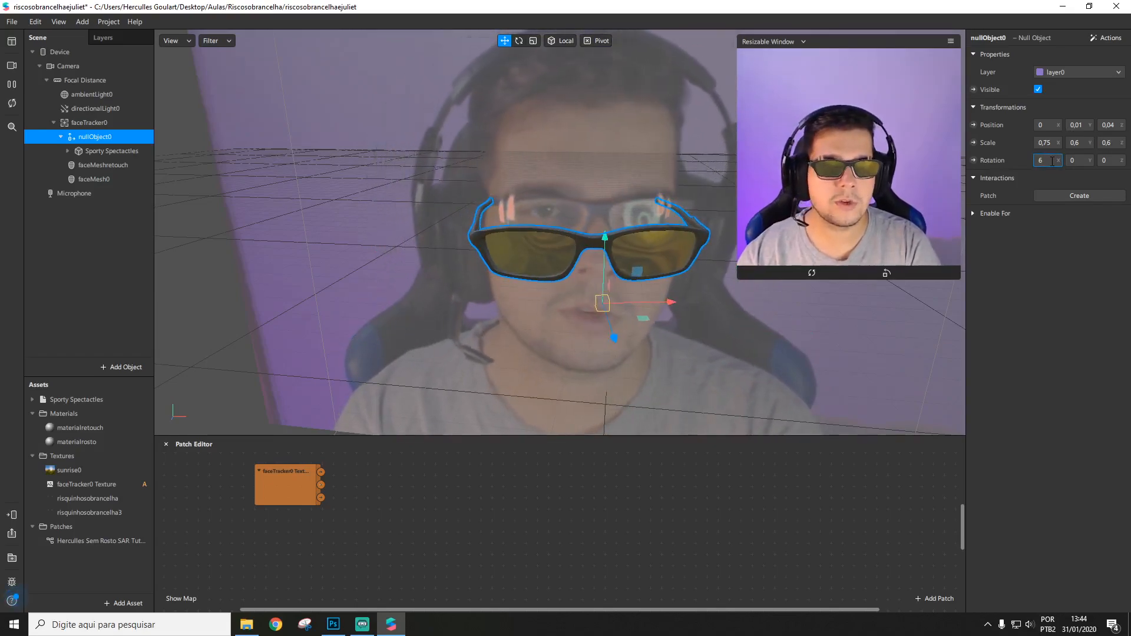
{"action": "key", "text": "Return"}
- Enlarge the preview window to examine how the glasses fit on the face
{"action": "right_click_drag", "start_coordinate": [625, 299], "coordinate": [604, 282]}
{"action": "scroll", "coordinate": [605, 282], "scroll_direction": "down", "scroll_amount": 3}
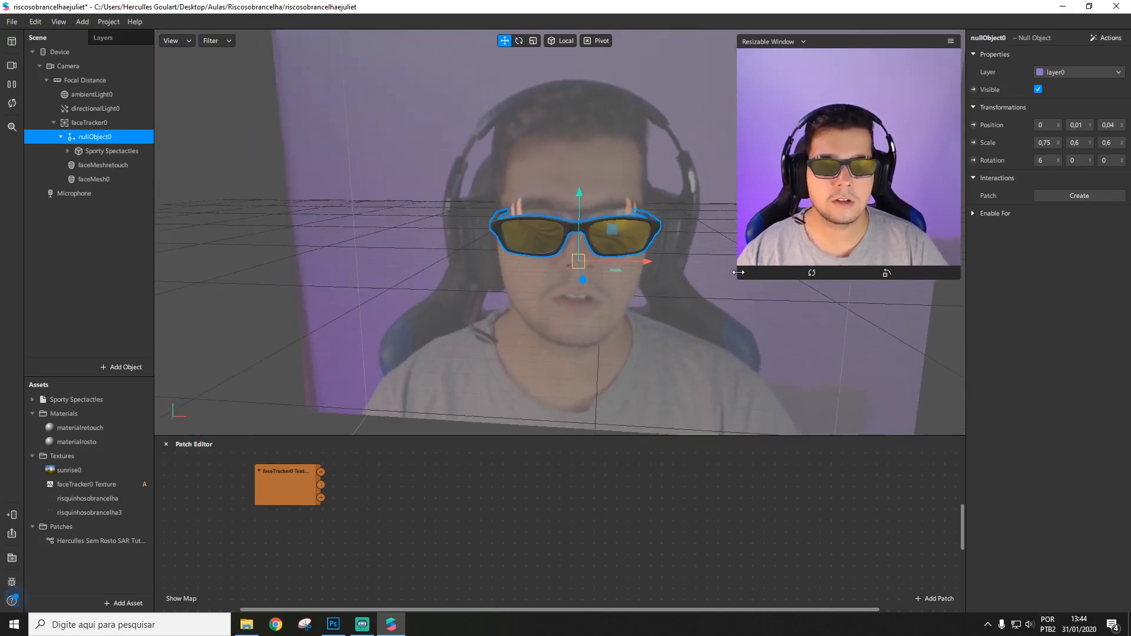
{"action": "left_click_drag", "start_coordinate": [739, 271], "coordinate": [542, 503]}
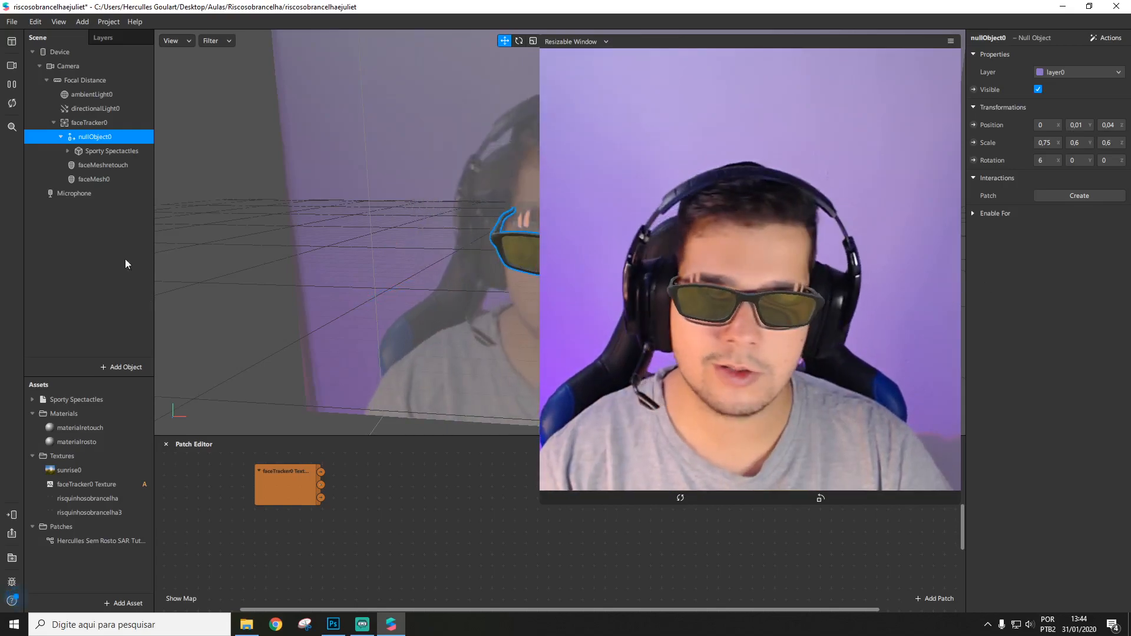
- Rename the faceMesh0 object to faceMeshrosto
{"action": "left_click", "coordinate": [115, 166]}
{"action": "left_click", "coordinate": [112, 177]}
{"action": "double_click", "coordinate": [119, 177]}
{"action": "key", "text": "BackSpace"}
{"action": "type", "text": "rosto"}
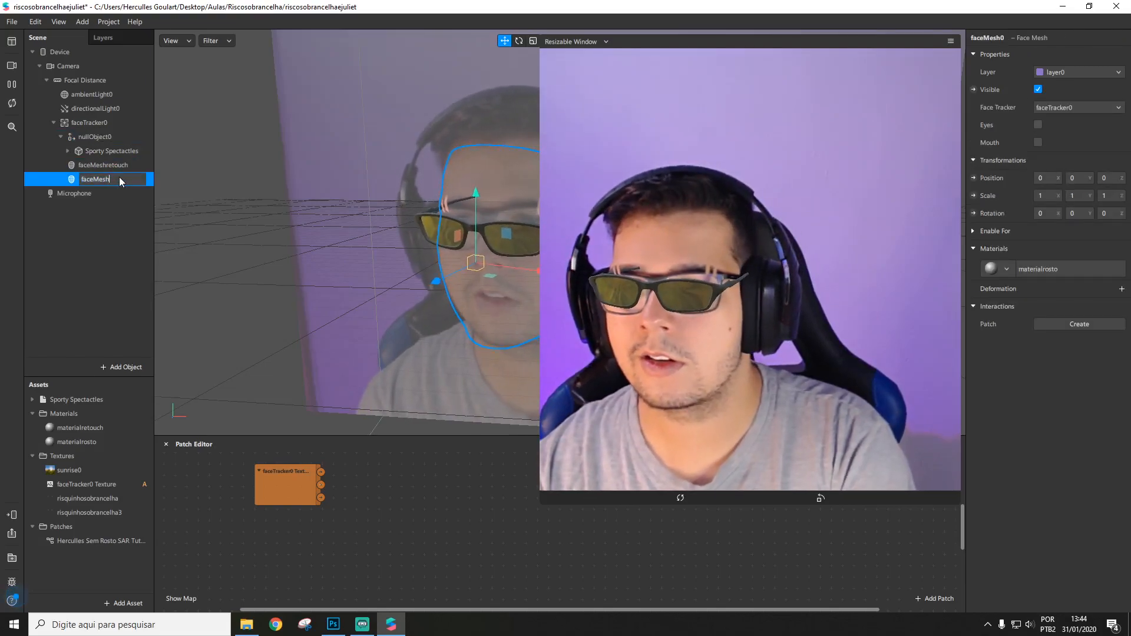
{"action": "key", "text": "Return"}
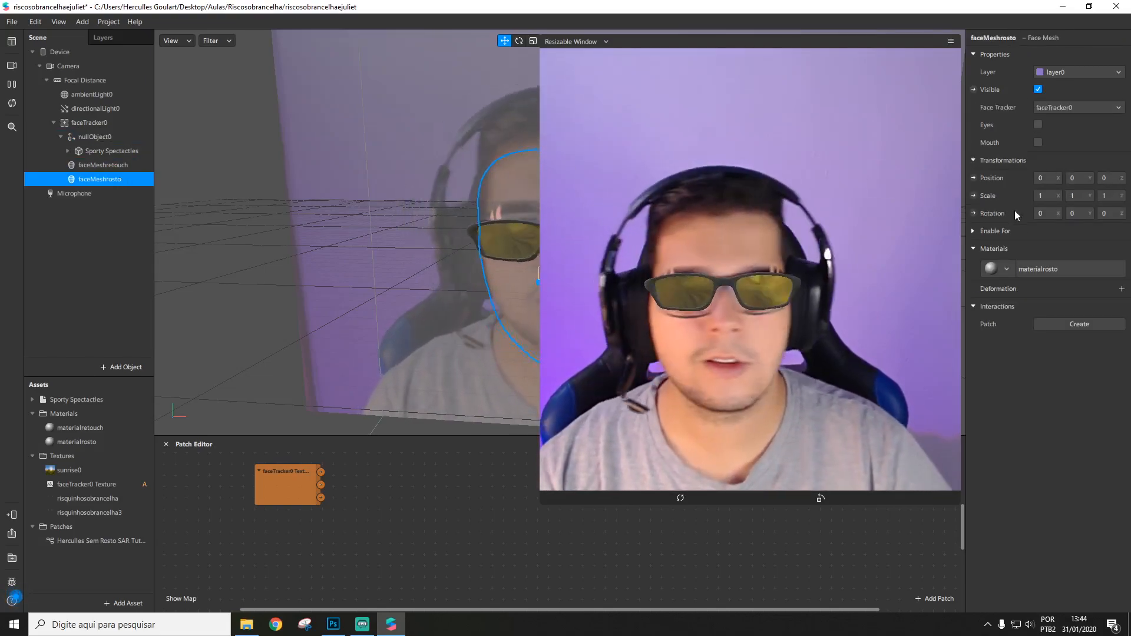
- Open faceMeshrosto's material, materialrosto, and expand its advanced render options
{"action": "left_click", "coordinate": [1049, 271]}
{"action": "left_click", "coordinate": [973, 378]}
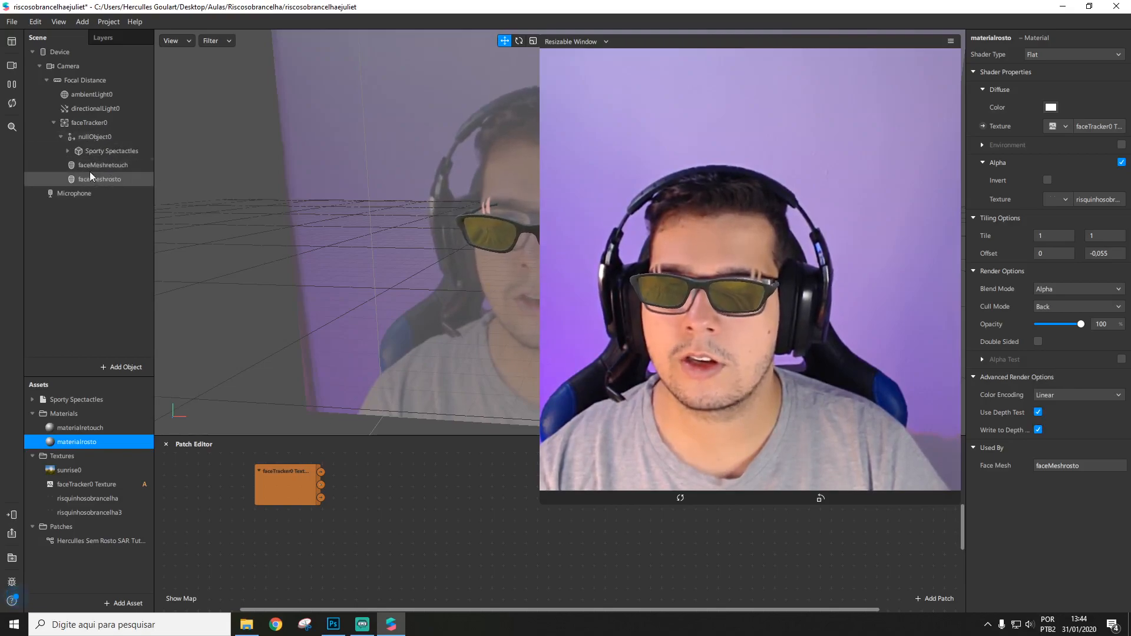
- Reorder faceTracker0's children so that faceMeshrosto comes first, faceMeshretouch second and nullObject0 last
{"action": "left_click_drag", "start_coordinate": [91, 179], "coordinate": [86, 122]}
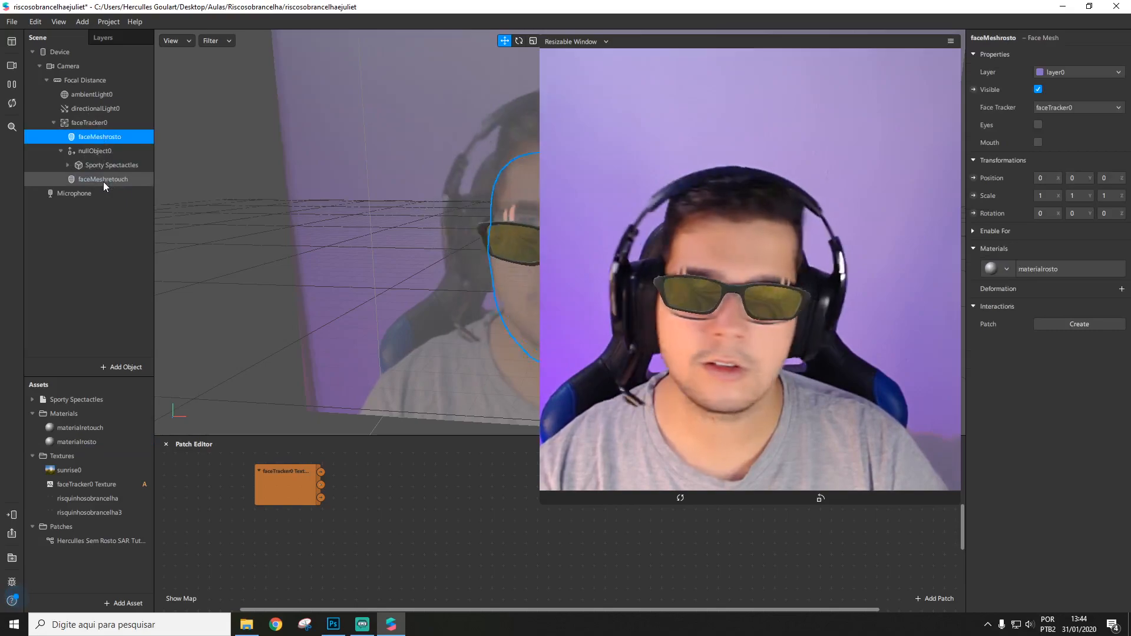
{"action": "left_click_drag", "start_coordinate": [104, 181], "coordinate": [98, 139]}
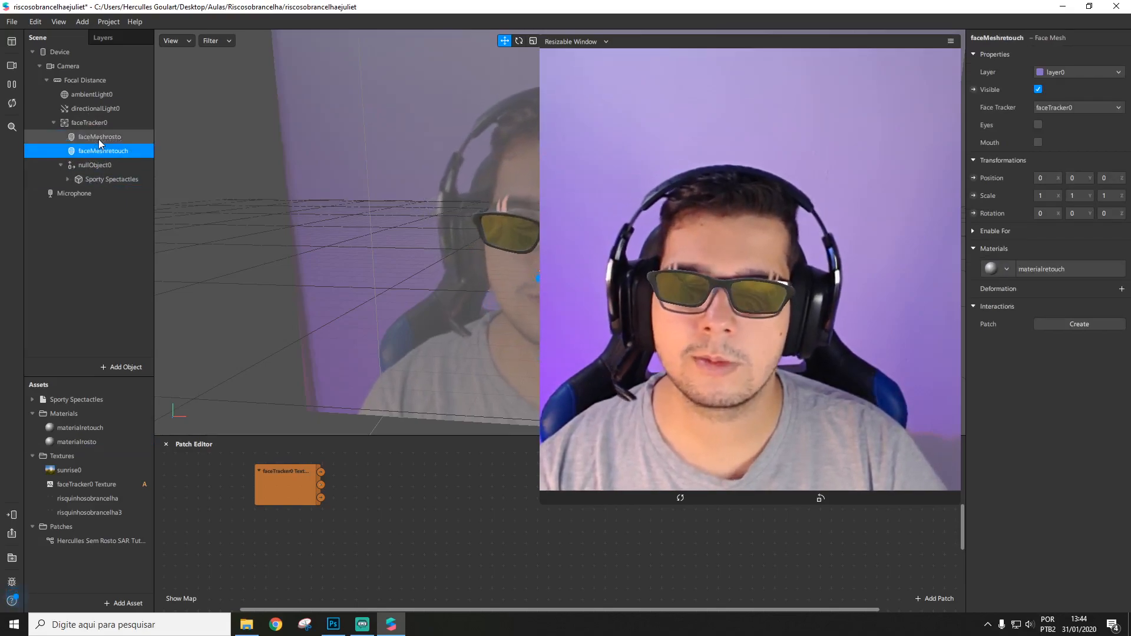
{"action": "left_click", "coordinate": [100, 164]}
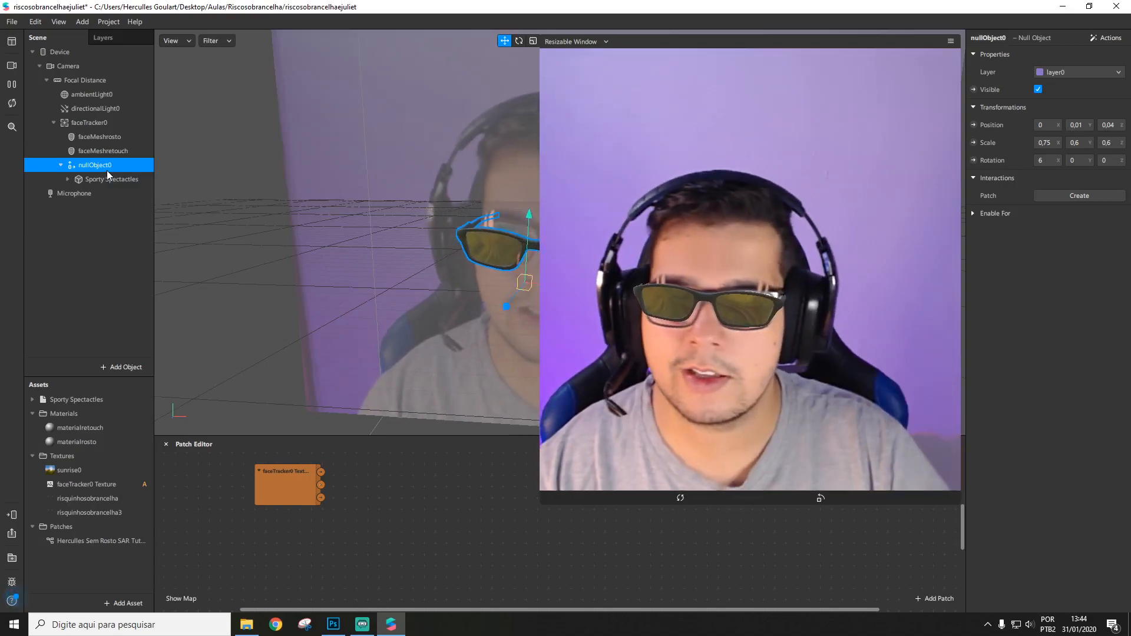
{"action": "left_click", "coordinate": [103, 139]}
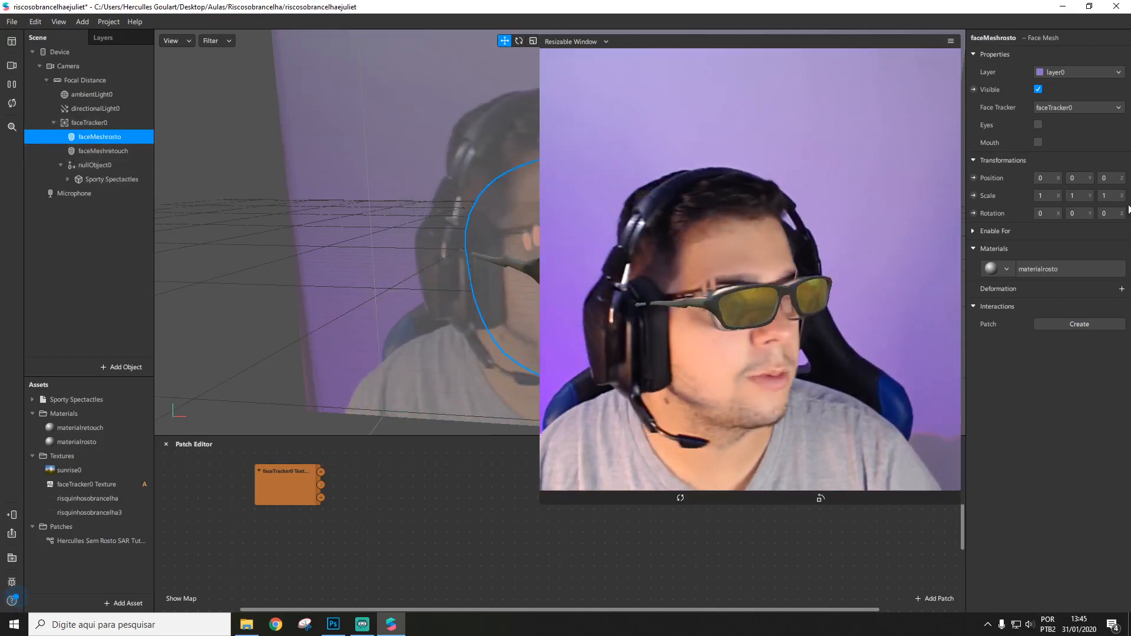
- Set the Z position of nullObject0, which holds the glasses, to 0,025
{"action": "left_click", "coordinate": [98, 165]}
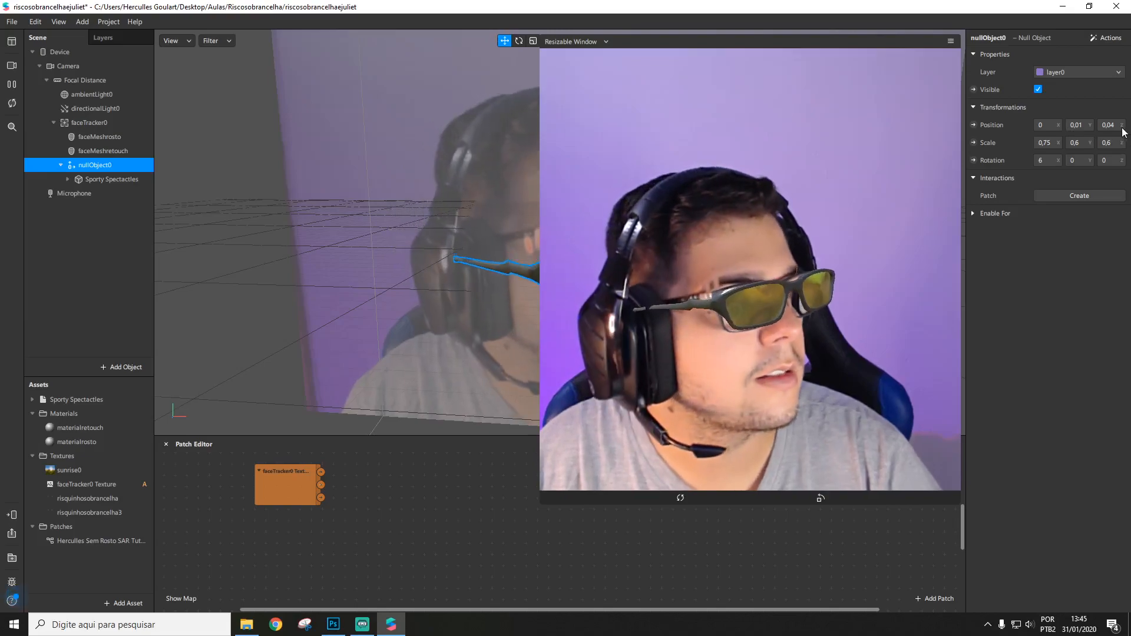
{"action": "key", "text": "Return"}
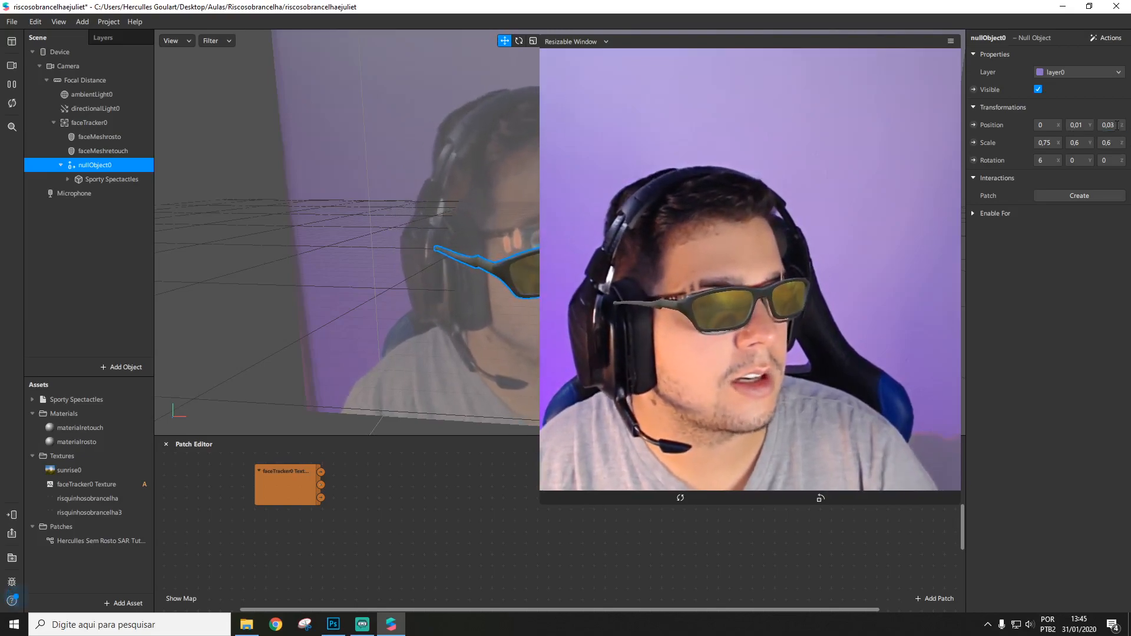
{"action": "key", "text": "BackSpace"}
{"action": "type", "text": "25"}
{"action": "key", "text": "Return"}
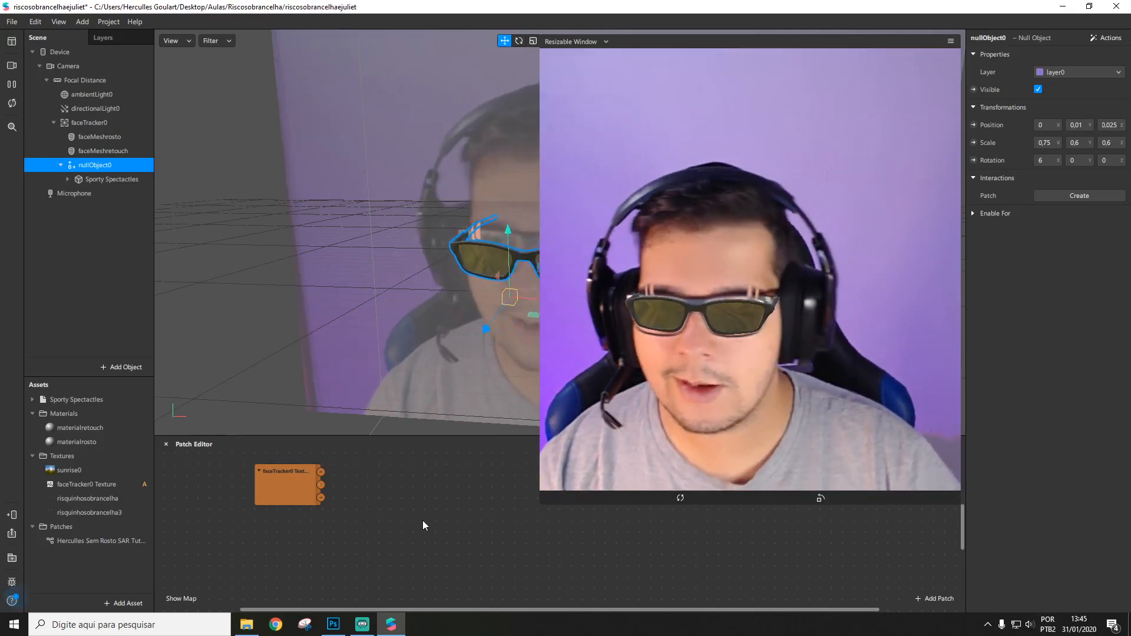
- Switch to Photoshop to examine the risquinhosobrancelha and risquinhosobrancelha3 layers on the face template, and return to Spark AR
{"action": "left_click", "coordinate": [334, 627]}
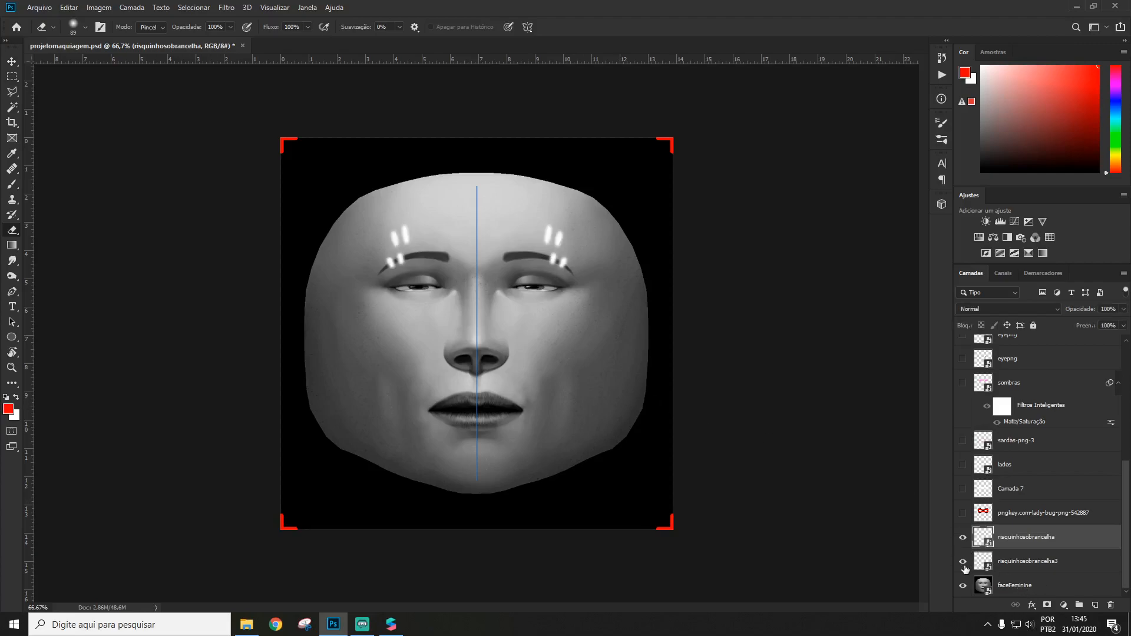
{"action": "key", "text": "alt+Tab"}
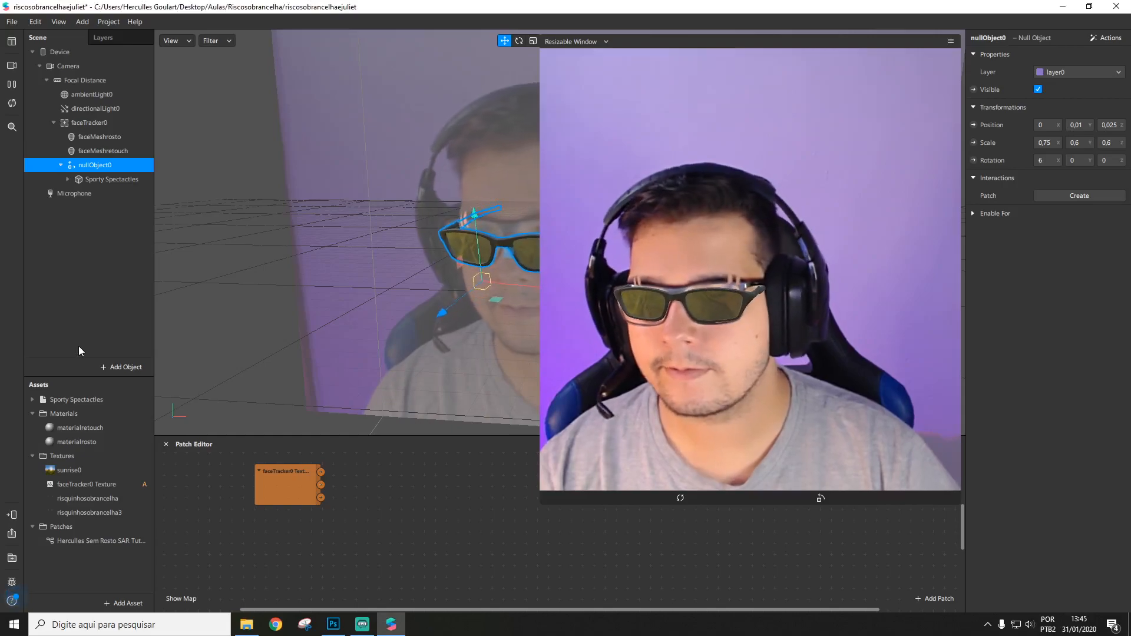
- Open the properties of materialrosto and shrink the preview window so it clears the Patch Editor
{"action": "left_click", "coordinate": [86, 443]}
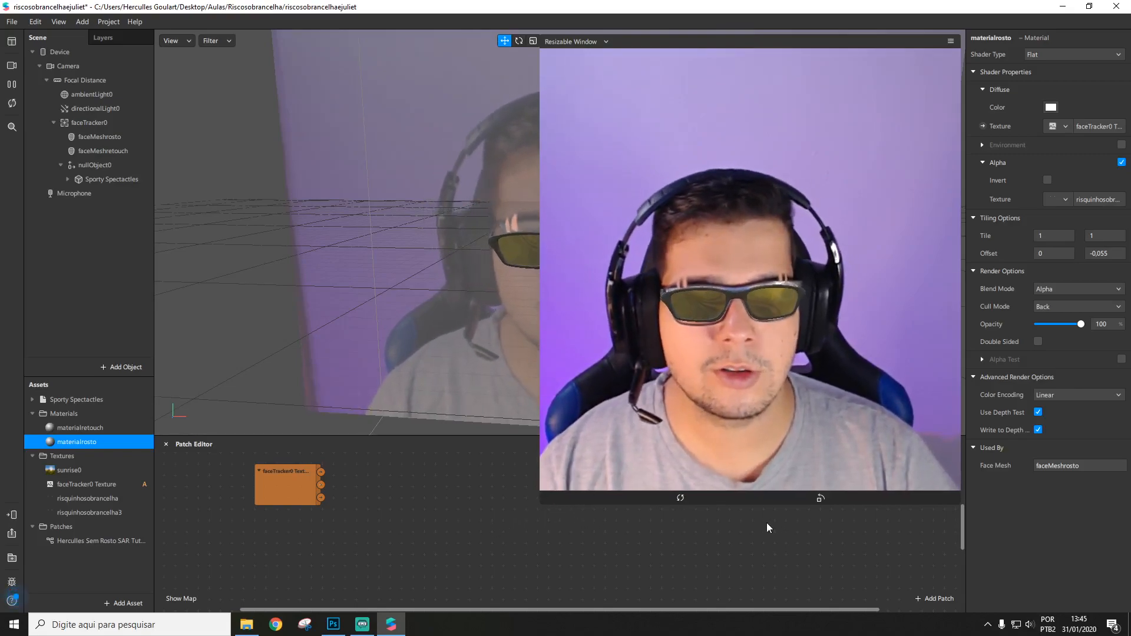
{"action": "left_click_drag", "start_coordinate": [541, 505], "coordinate": [597, 433]}
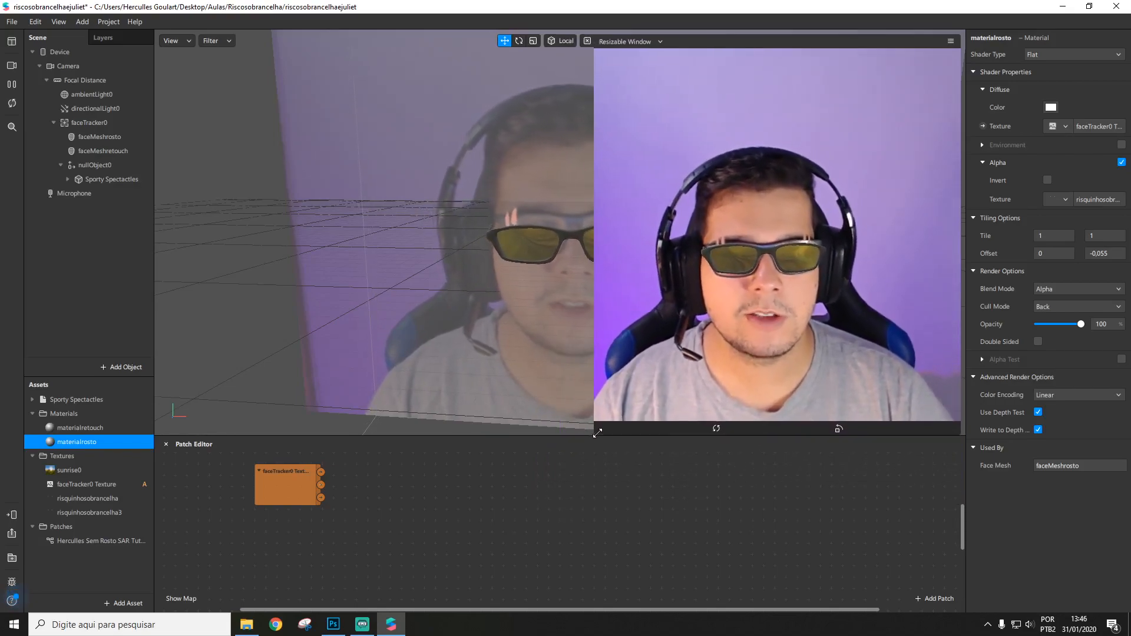